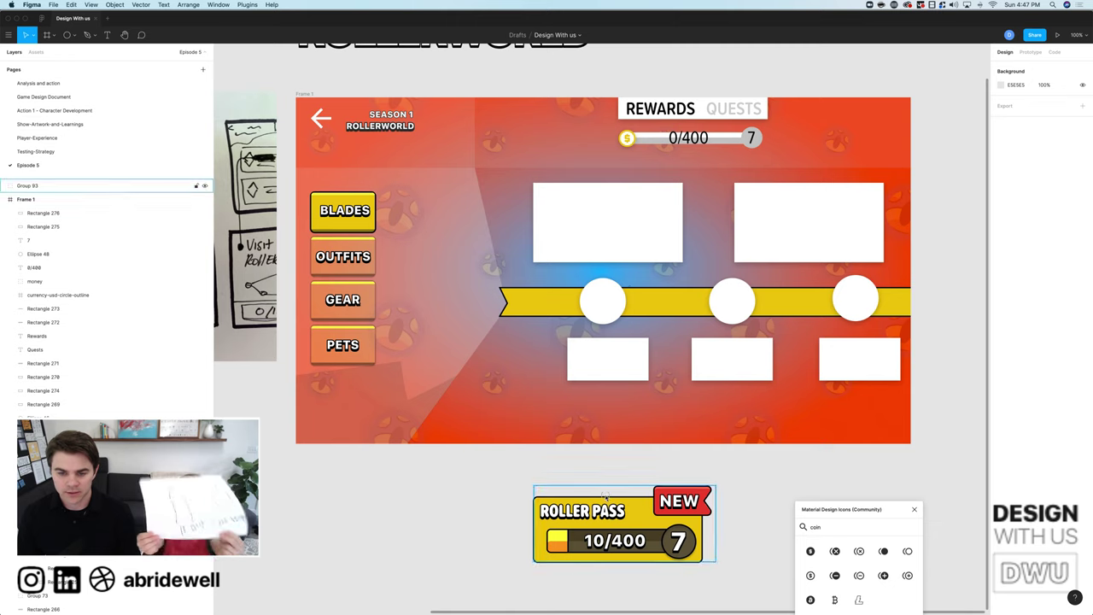
# Duplicate the Roller Pass badge, scale the copy to about 291 × 122, and place it in the frame's lower-right corner.
pyautogui.moveTo(602, 558); pyautogui.dragTo(411, 561)
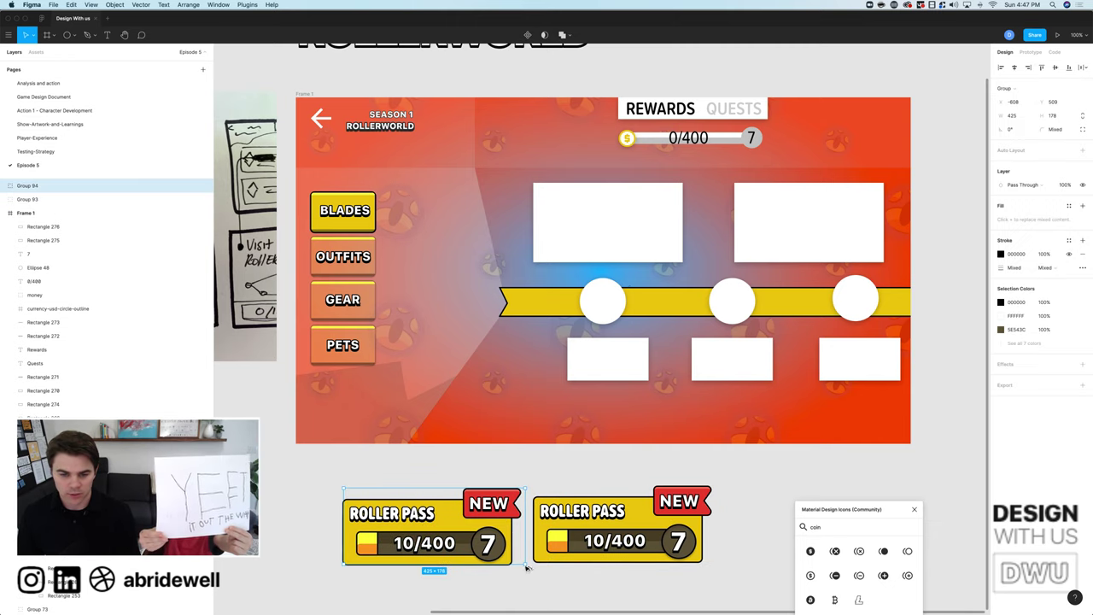
pyautogui.moveTo(527, 568); pyautogui.dragTo(469, 547)
pyautogui.moveTo(421, 518); pyautogui.dragTo(858, 421)
# Move the three small white reward boxes below the yellow track up slightly together.
pyautogui.click(731, 359)
pyautogui.keyDown('shift'); pyautogui.click(859, 360); pyautogui.keyUp('shift')
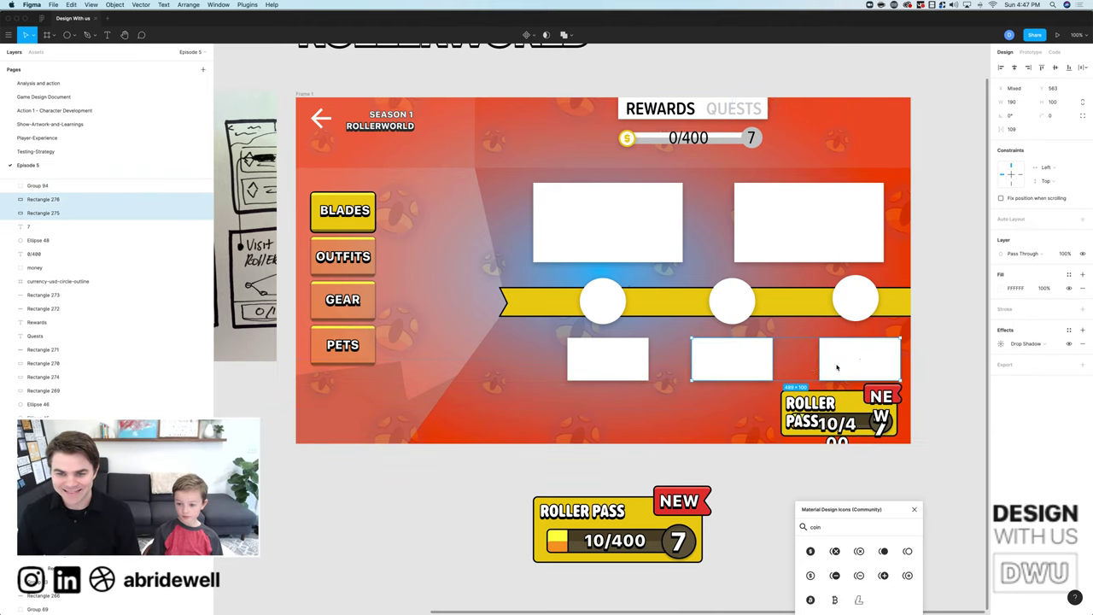
pyautogui.keyDown('shift'); pyautogui.click(630, 359); pyautogui.keyUp('shift')
pyautogui.click(675, 494)
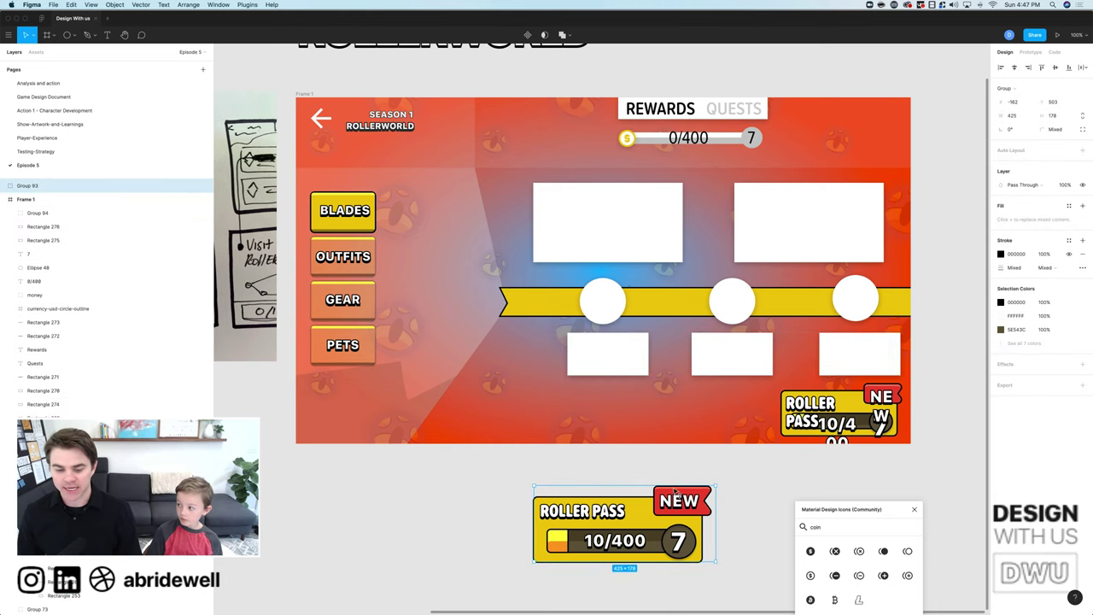
# Trace the left face of the first open box in the wireframe sketch as a closed Pen path about 19.5 × 28.5.
pyautogui.hscroll(-10, 341, 325)
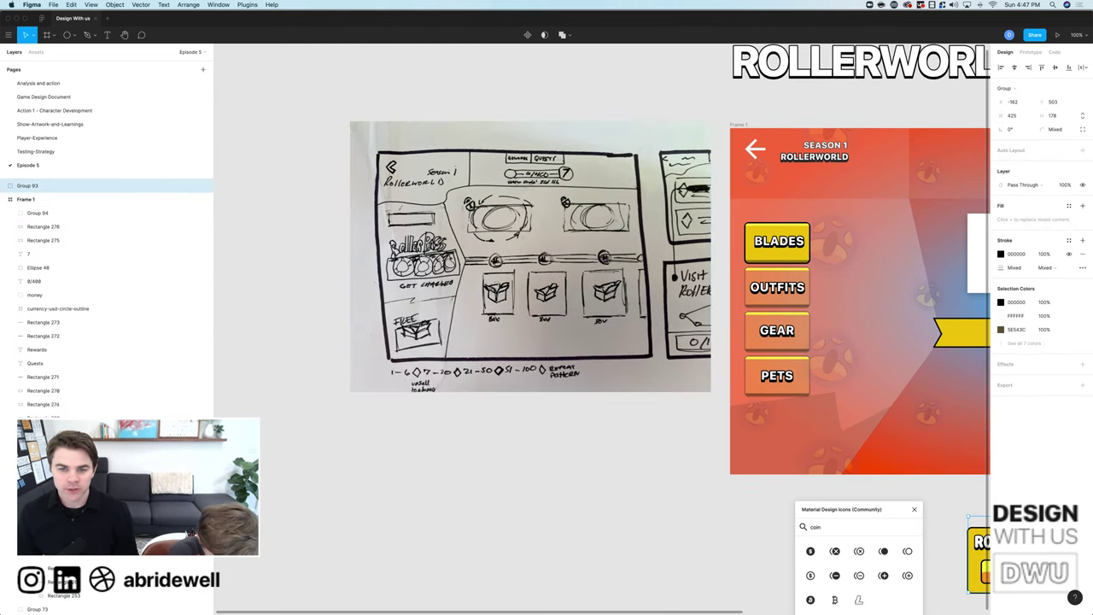
pyautogui.moveTo(475, 273)
pyautogui.mouseDown()
pyautogui.moveTo(542, 341)
pyautogui.moveTo(551, 330)
pyautogui.mouseUp()
pyautogui.press('p')
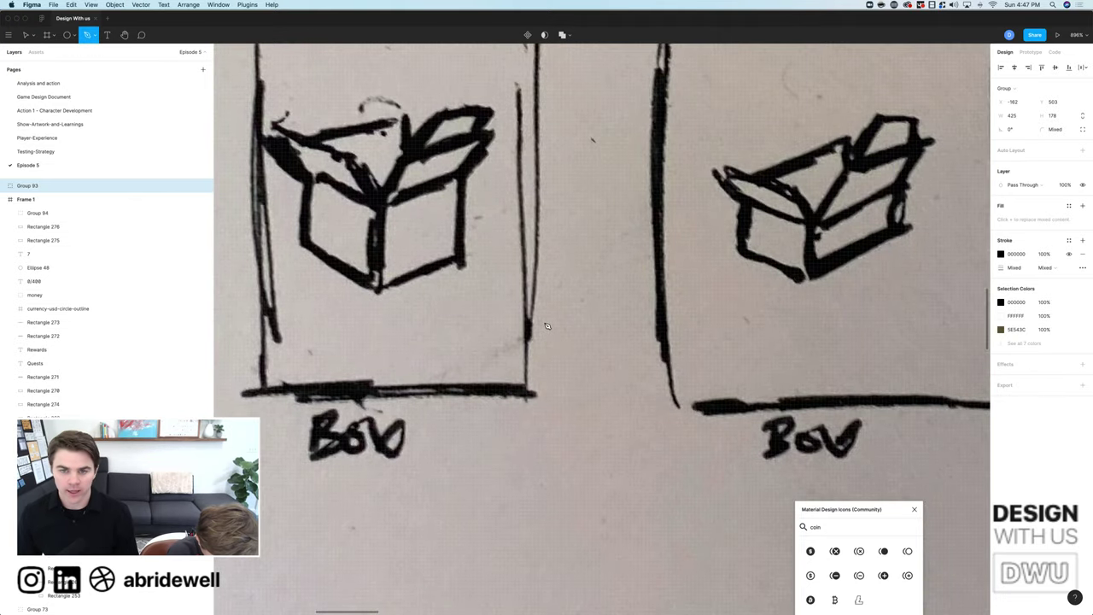
pyautogui.hscroll(-5, 521, 299)
pyautogui.scroll(2, 521, 299)
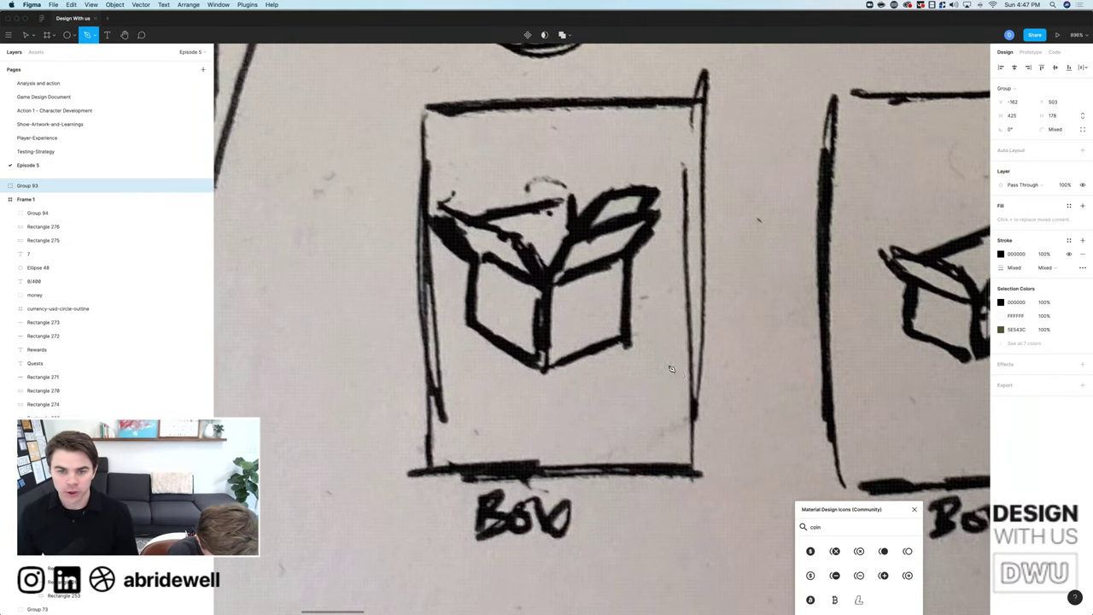
pyautogui.click(477, 257)
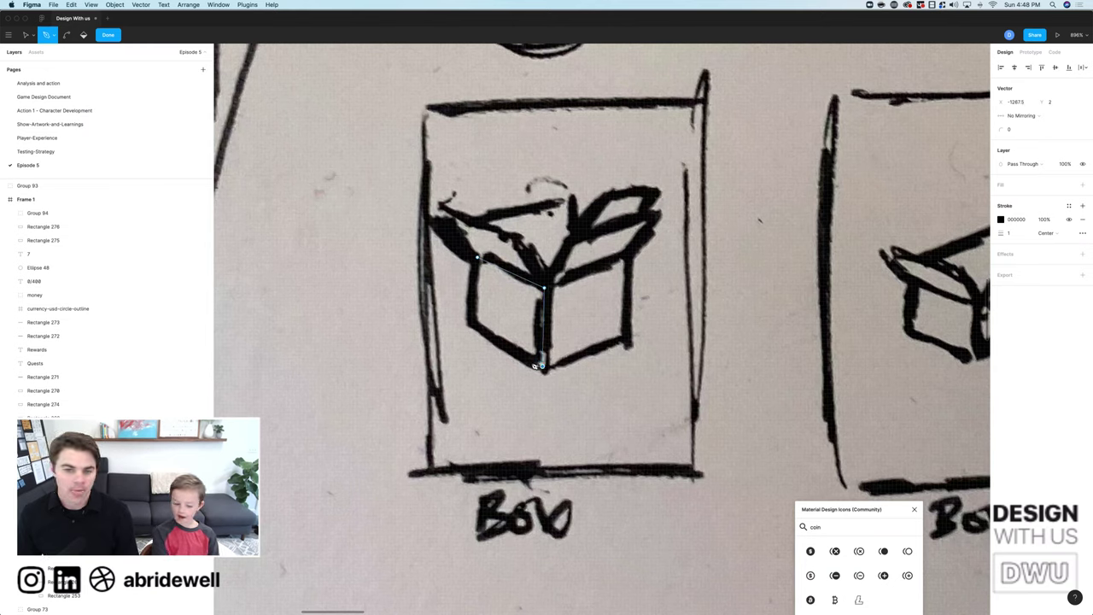
pyautogui.click(478, 258)
# Add a solid fill to the traced box face and change its fill color.
pyautogui.press('i')
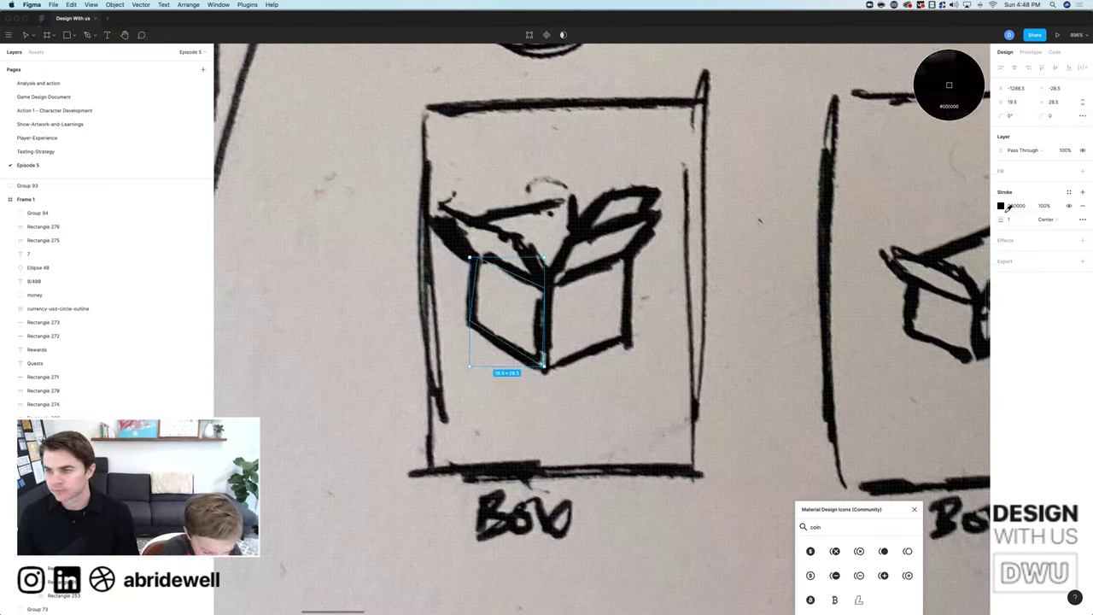
pyautogui.click(529, 286)
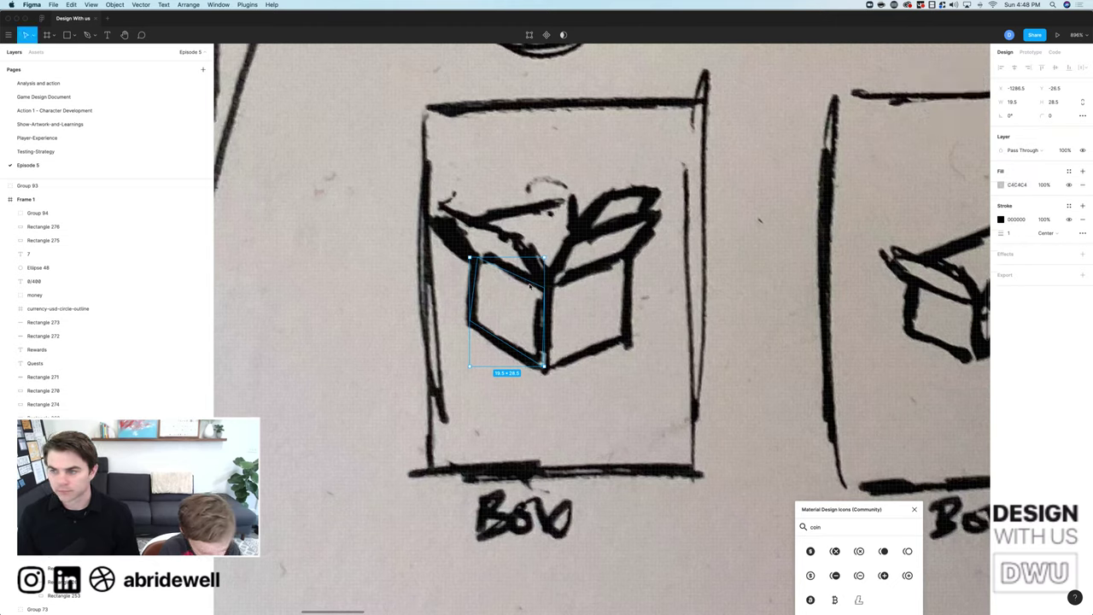
pyautogui.click(1023, 190)
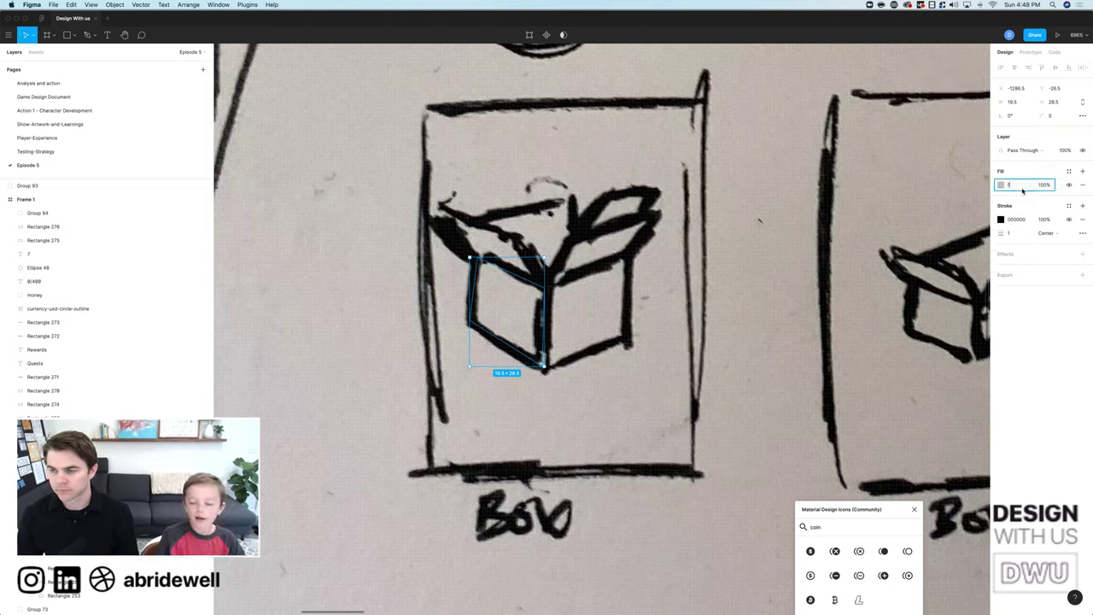
pyautogui.write('000')
pyautogui.press('Return')
pyautogui.click(871, 237)
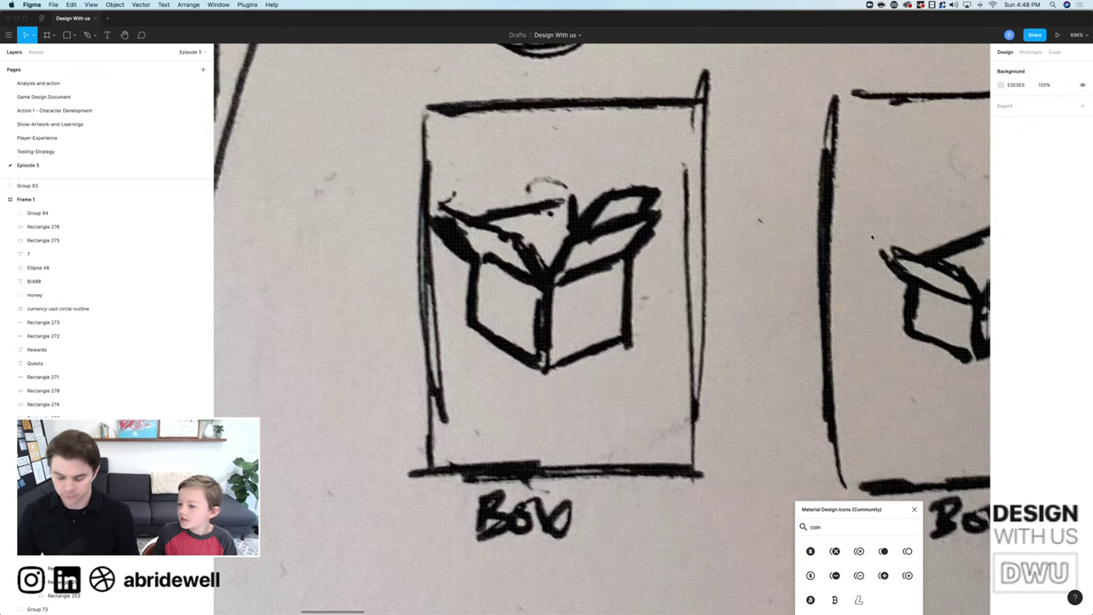
# Reduce the font size of the small badge's ROLLER PASS title to 29 so it fits on one line.
pyautogui.scroll(-10, 769, 308)
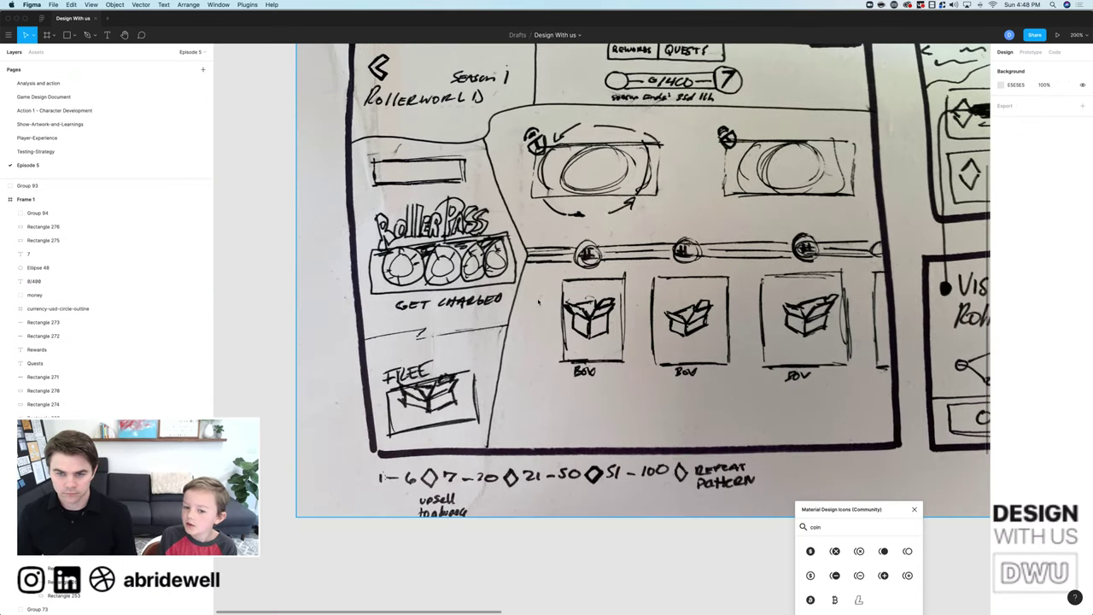
pyautogui.hscroll(15, 734, 348)
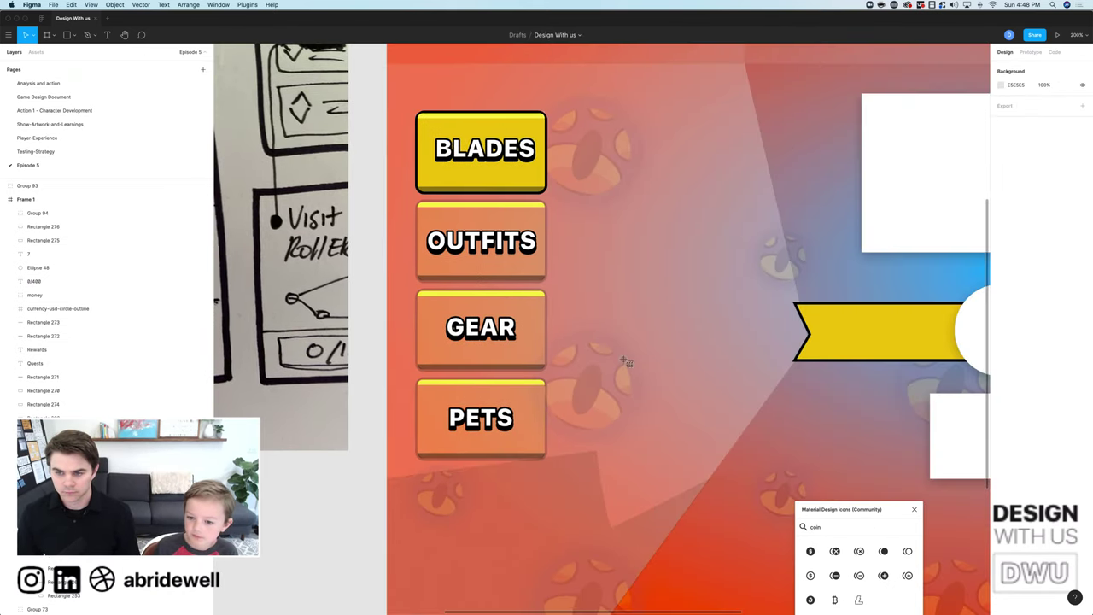
pyautogui.scroll(-5, 734, 348)
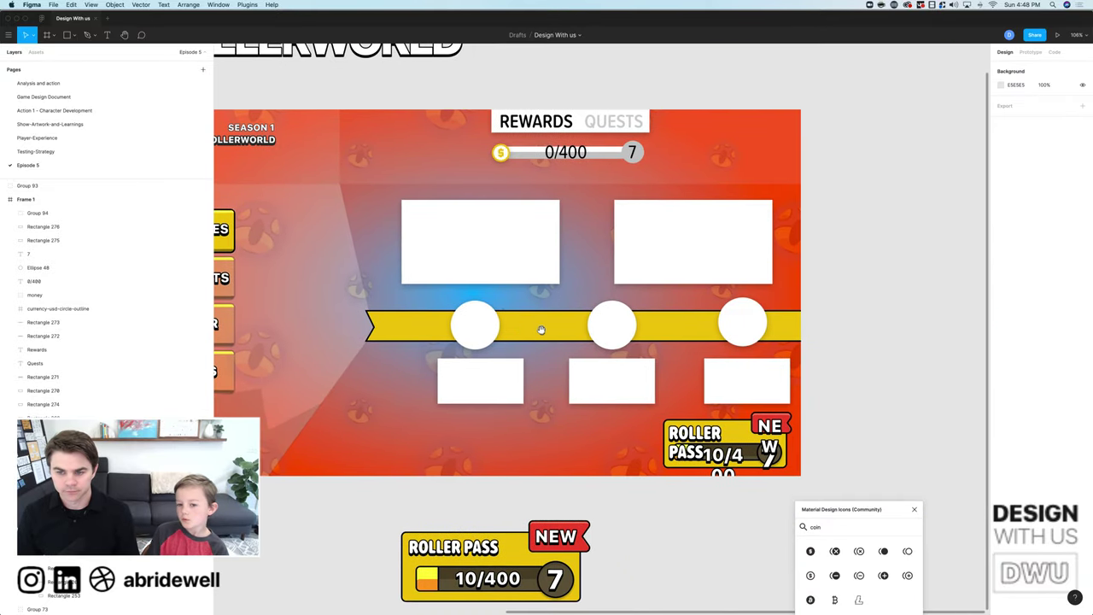
pyautogui.hscroll(-3, 751, 450)
pyautogui.doubleClick(750, 433)
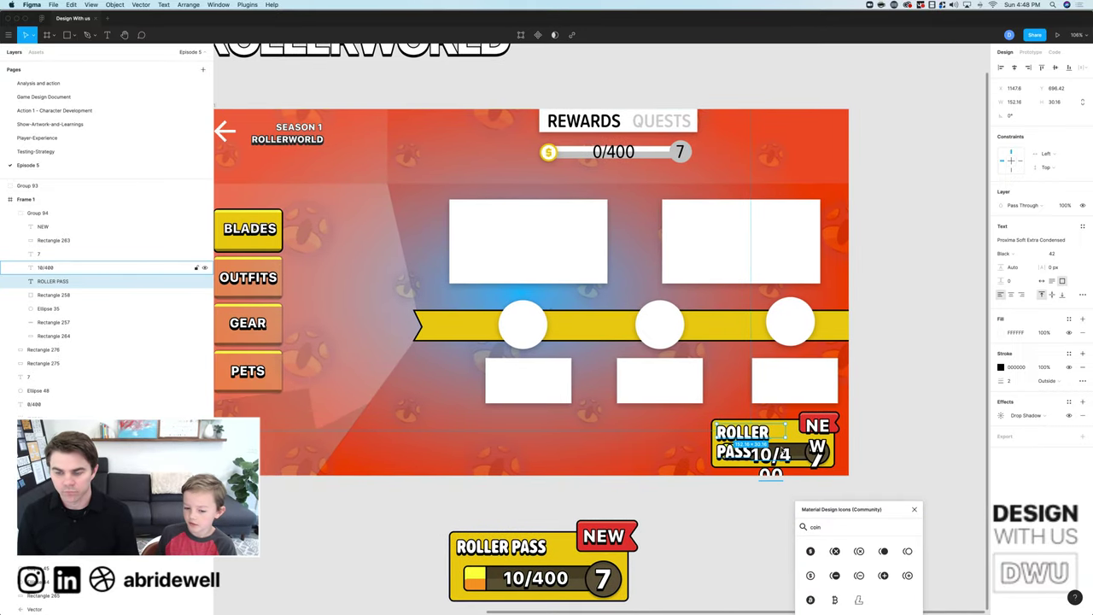
pyautogui.press('super+shift+comma')
pyautogui.press('super+shift+comma')
pyautogui.press('super+shift+comma')
pyautogui.press('super+shift+comma')
pyautogui.press('super+shift+comma')
pyautogui.press('super+shift+comma')
pyautogui.press('super+shift+comma')
pyautogui.press('super+shift+comma')
pyautogui.press('super+shift+comma')
pyautogui.press('super+shift+comma')
pyautogui.press('super+shift+comma')
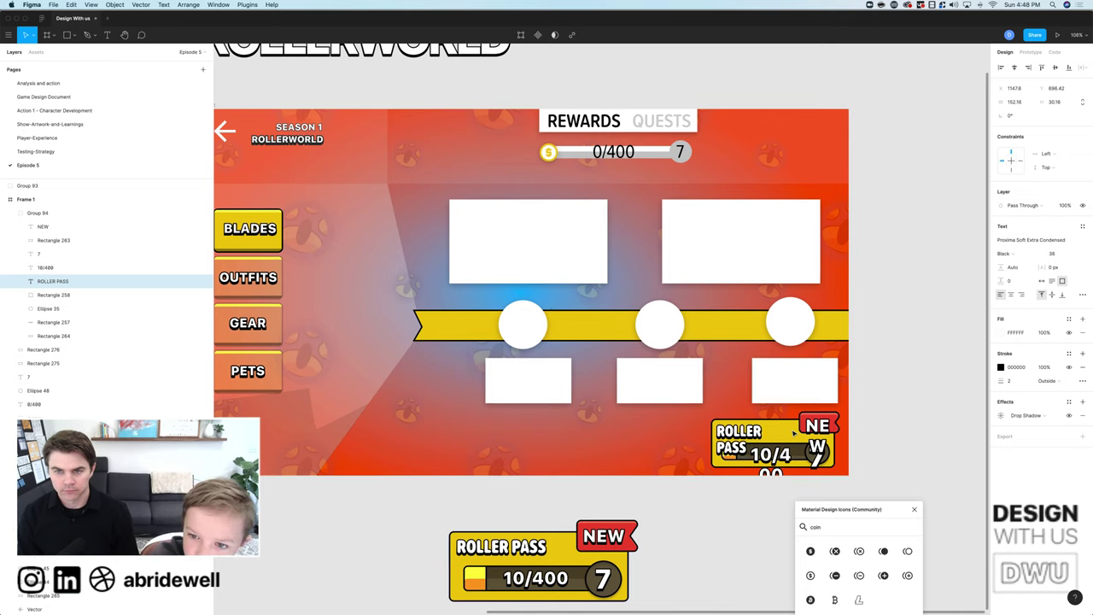
pyautogui.press('super+shift+comma')
pyautogui.press('super+shift+comma')
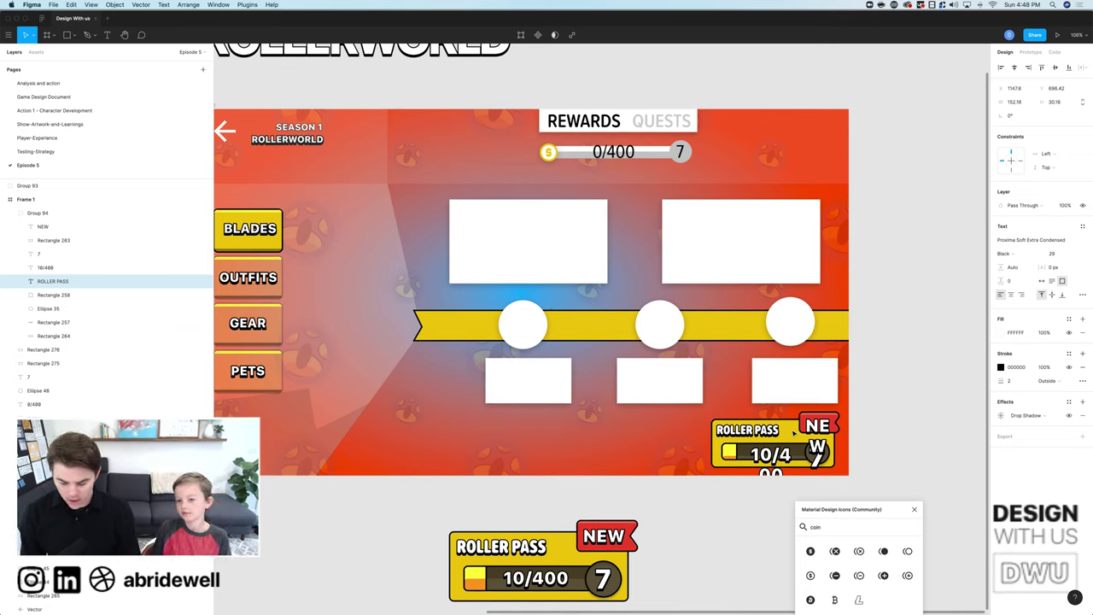
pyautogui.click(796, 490)
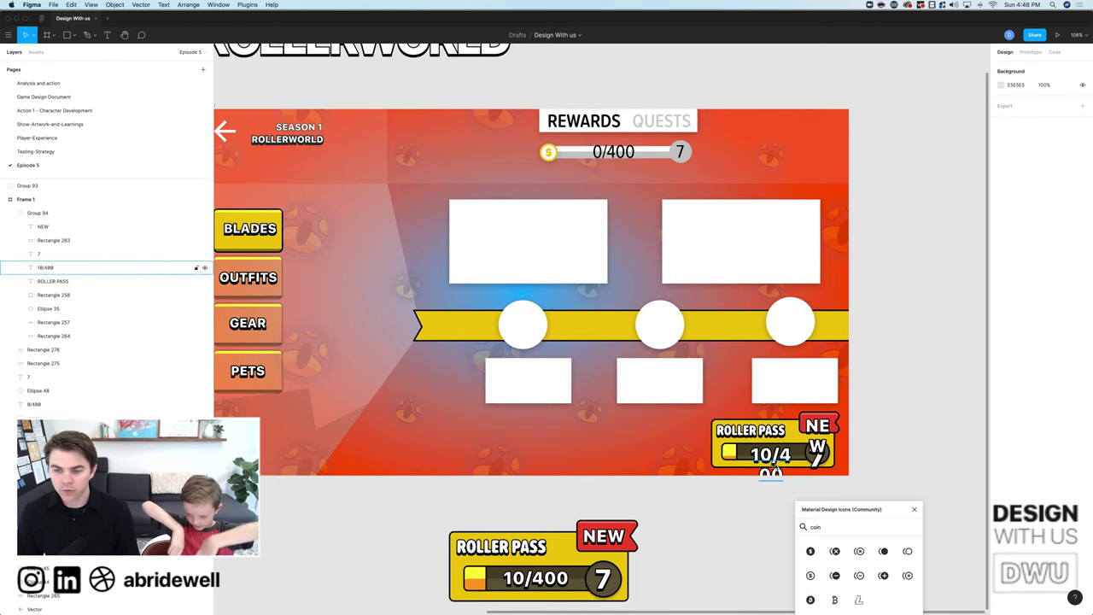
# Reduce the font size of the small badge's 10/400 progress text to 20.
pyautogui.click(772, 461)
pyautogui.press('super+shift+comma')
pyautogui.press('super+shift+comma')
pyautogui.press('super+shift+comma')
pyautogui.press('super+shift+comma')
pyautogui.press('super+shift+comma')
pyautogui.press('super+shift+comma')
pyautogui.press('super+shift+comma')
pyautogui.press('super+shift+comma')
pyautogui.press('super+shift+comma')
pyautogui.press('super+shift+comma')
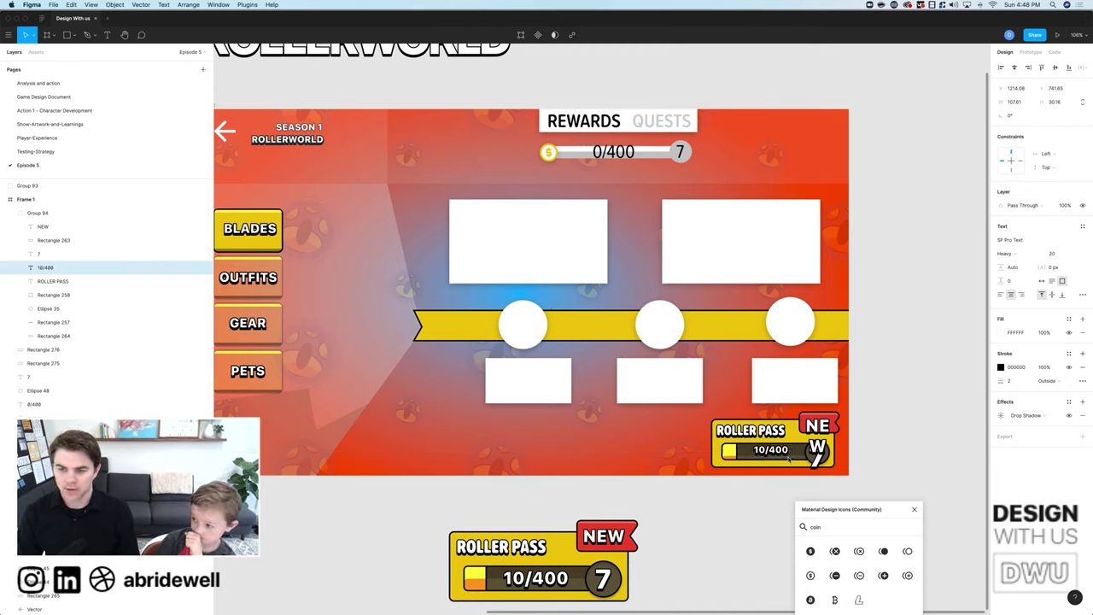
pyautogui.press('Escape')
# Reduce the font size of the NEW text on the small badge's red ribbon to 20.
pyautogui.click(817, 454)
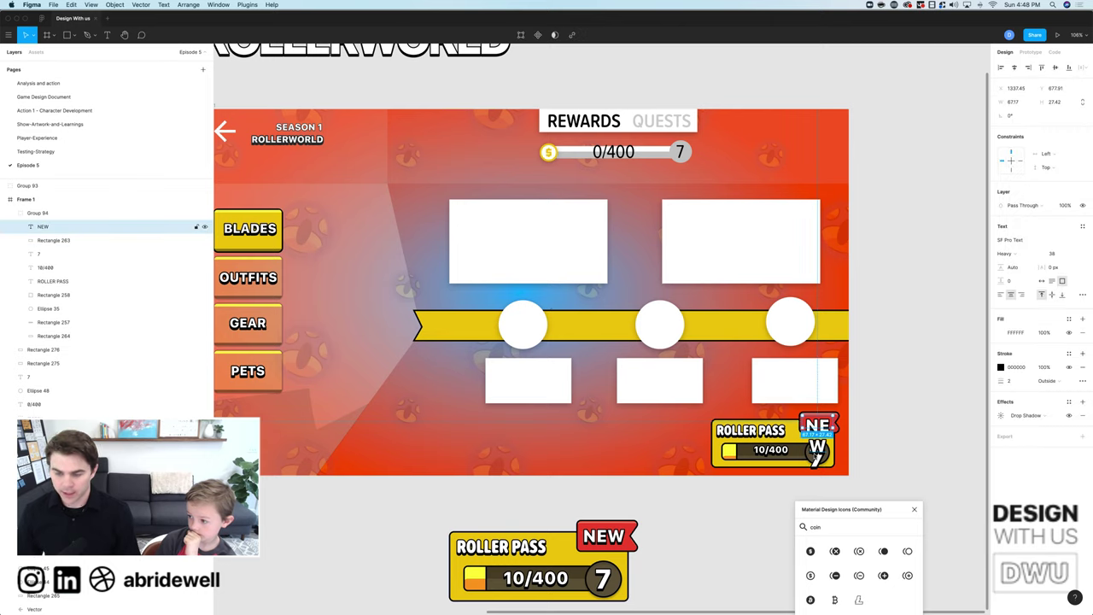
pyautogui.press('super+shift+comma')
pyautogui.press('super+shift+comma')
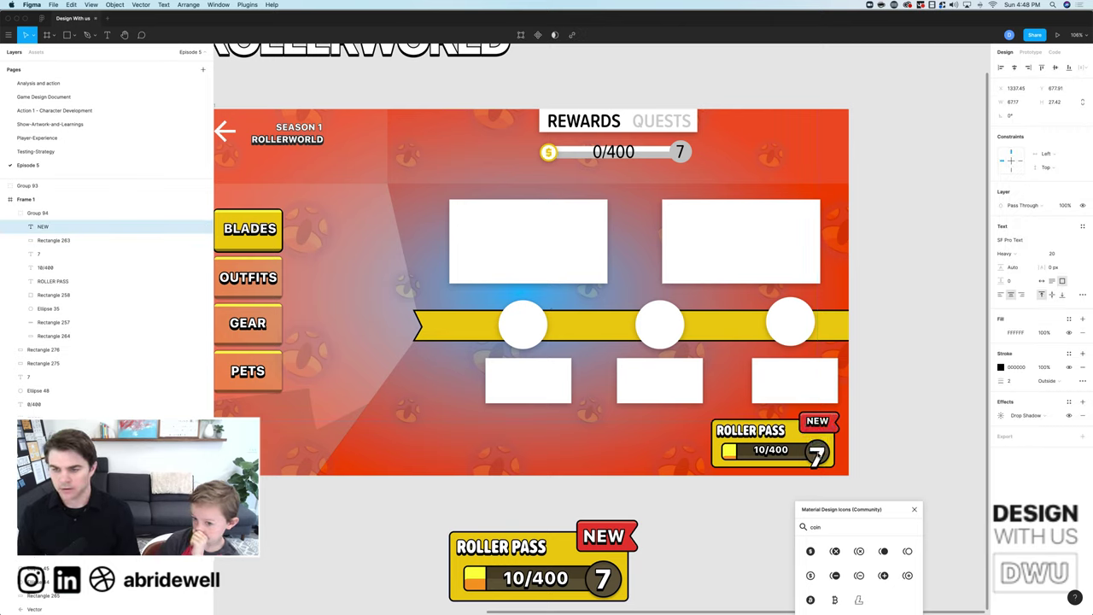
# Shrink the 7 in the small badge's level circle so it fits inside the circle.
pyautogui.click(817, 455)
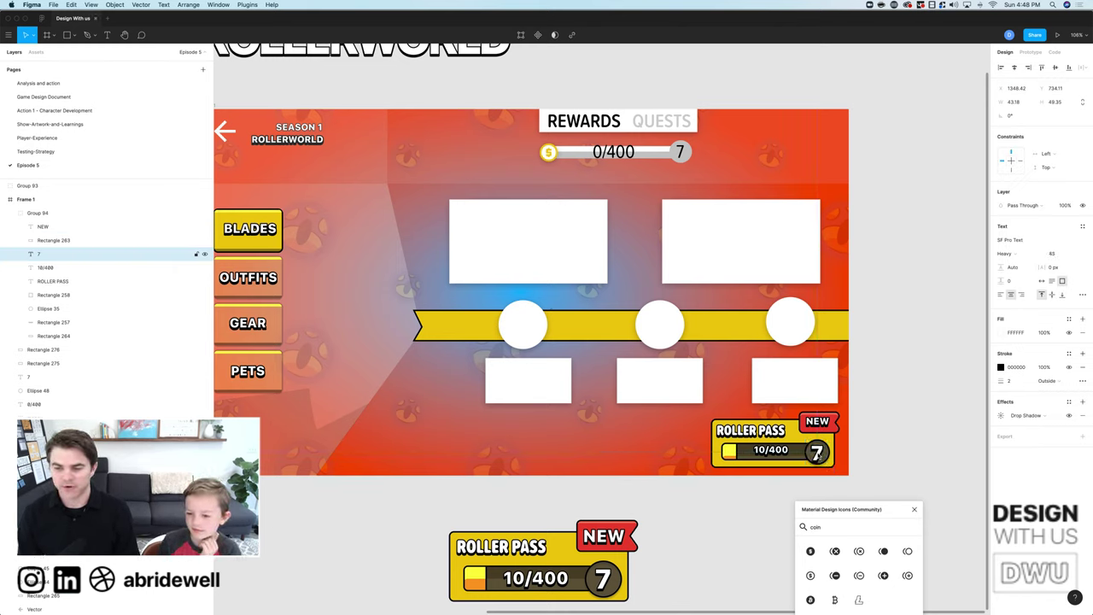
pyautogui.press('Escape')
# Nudge the small Roller Pass badge within the frame's lower-right corner to X 1141, Y 662.
pyautogui.moveTo(908, 469); pyautogui.dragTo(897, 468)
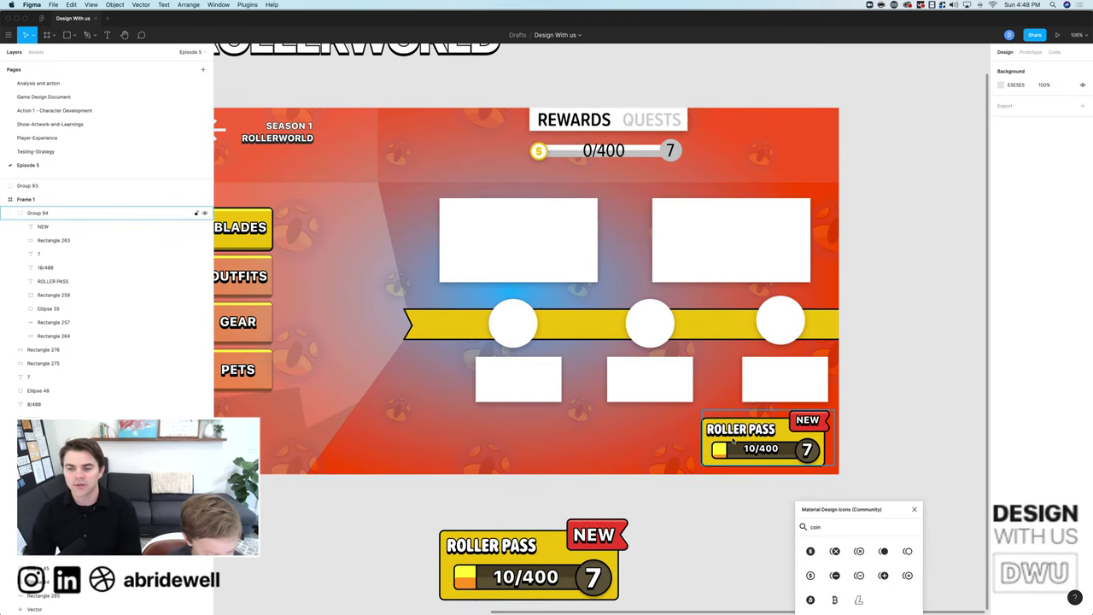
pyautogui.moveTo(740, 447)
pyautogui.mouseDown()
pyautogui.moveTo(719, 411)
pyautogui.moveTo(740, 444)
pyautogui.mouseUp()
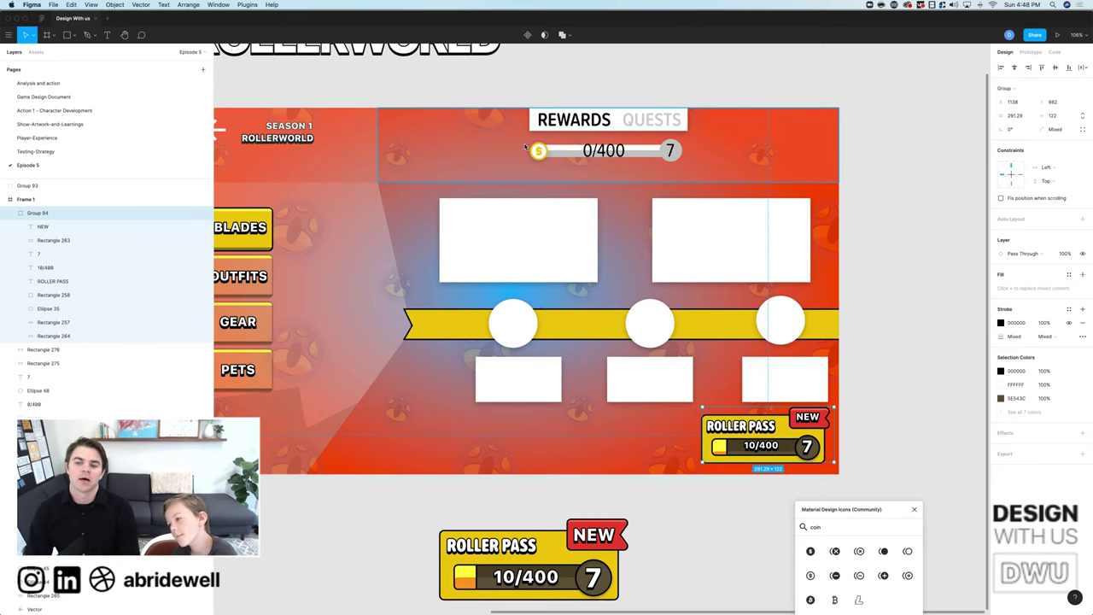
pyautogui.moveTo(750, 454)
pyautogui.mouseDown()
pyautogui.moveTo(775, 327)
pyautogui.moveTo(794, 395)
pyautogui.moveTo(751, 455)
pyautogui.moveTo(765, 445)
pyautogui.mouseUp()
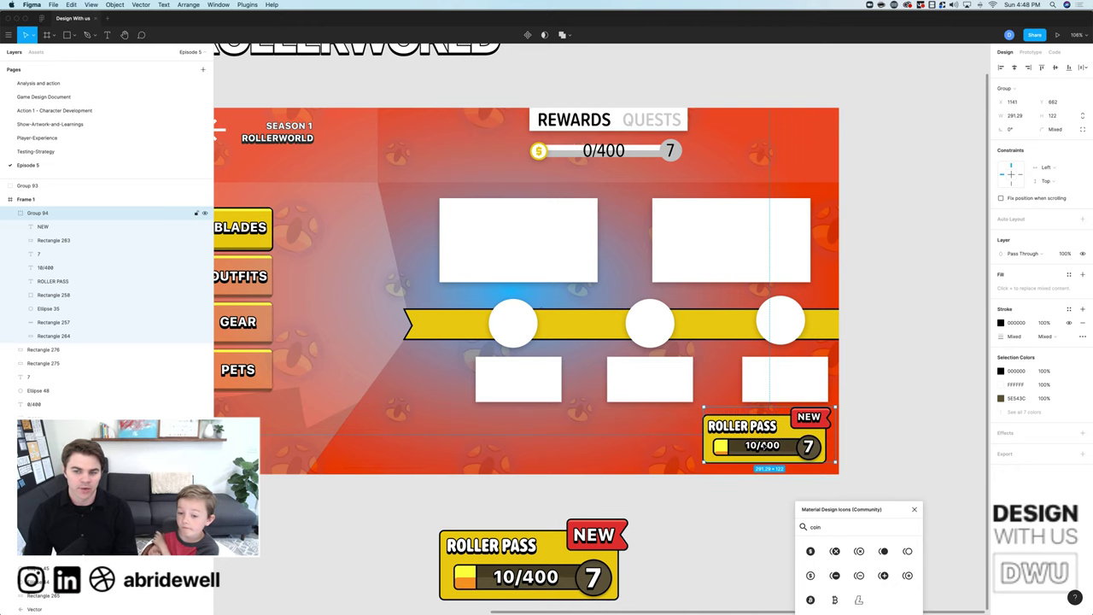
pyautogui.hscroll(-3, 783, 448)
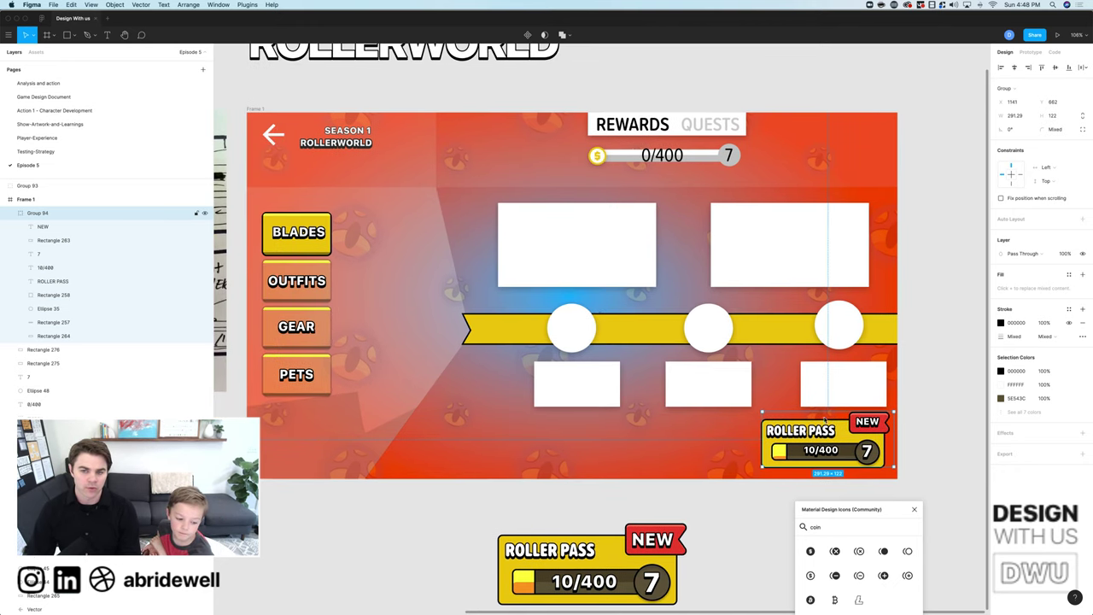
pyautogui.doubleClick(779, 453)
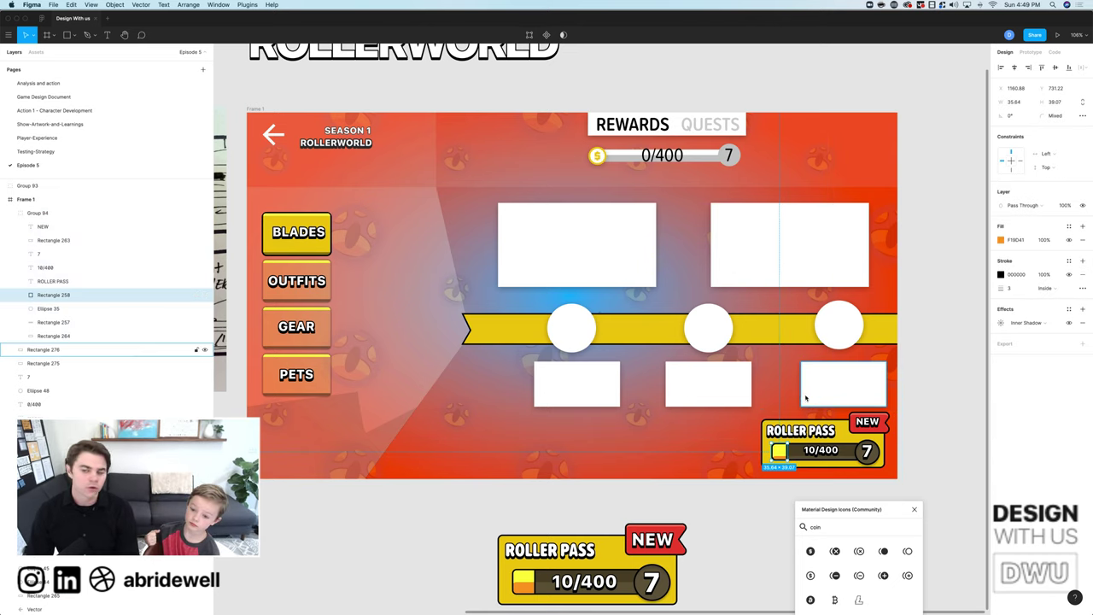
pyautogui.click(851, 412)
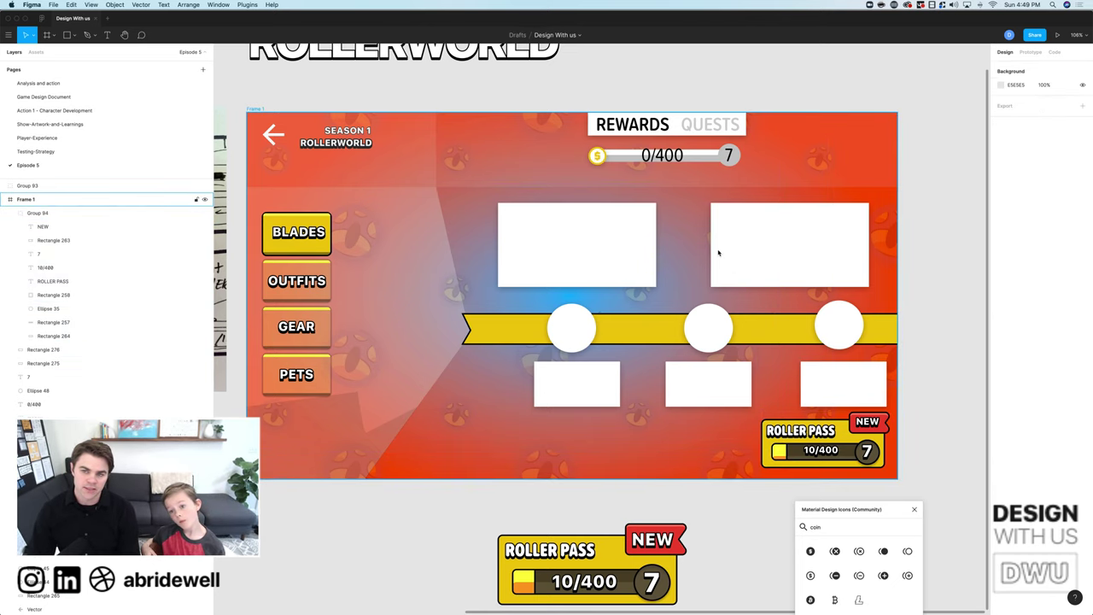
# Duplicate the small Roller Pass badge onto the canvas below the frame, beside the large badge.
pyautogui.moveTo(782, 513); pyautogui.dragTo(695, 488)
pyautogui.click(733, 420)
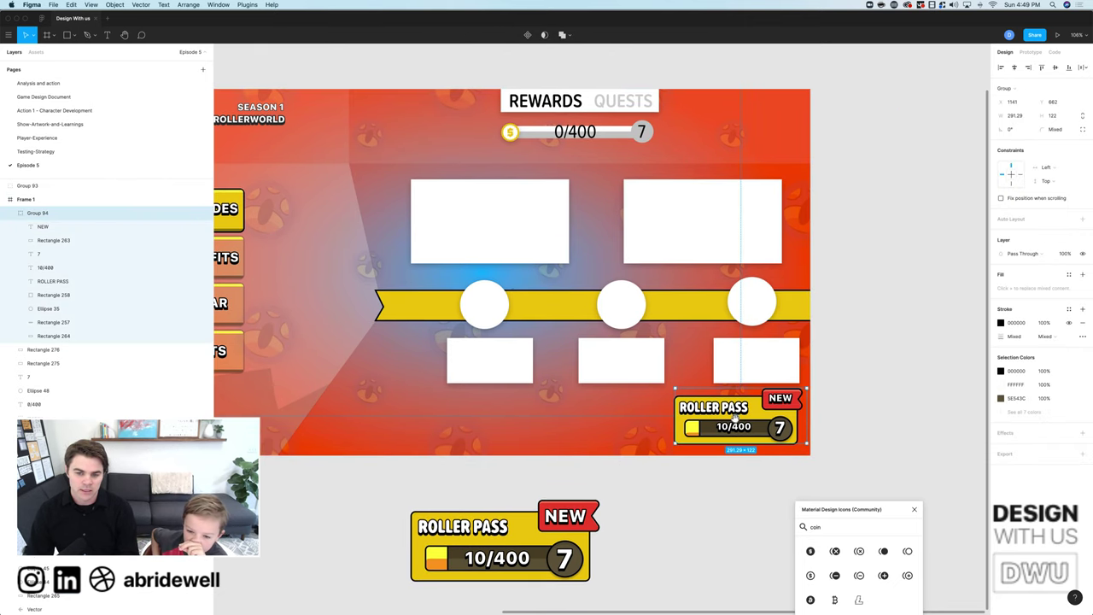
pyautogui.moveTo(733, 420); pyautogui.dragTo(683, 538)
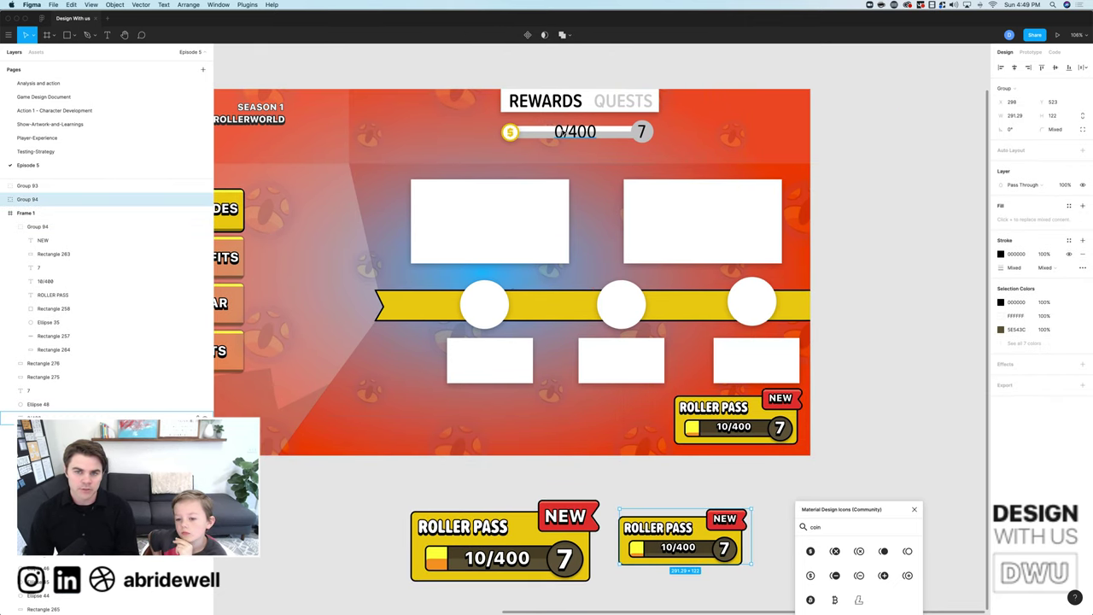
# Select the header's progress elements together: the 0/400 text, bar, coin icon and level circle.
pyautogui.click(559, 137)
pyautogui.keyDown('shift'); pyautogui.click(540, 133); pyautogui.keyUp('shift')
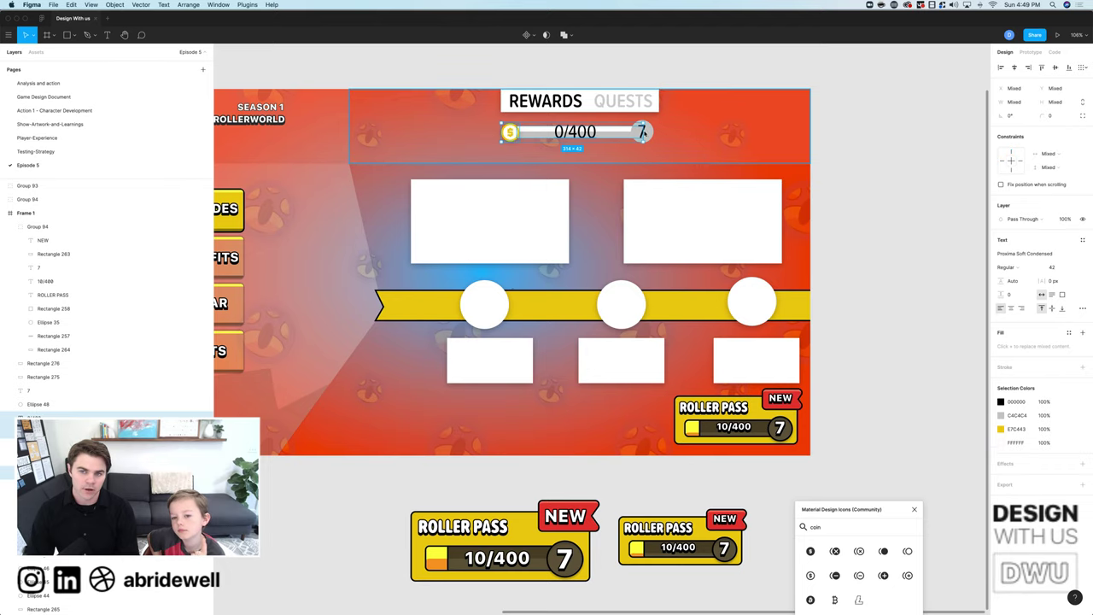
pyautogui.keyDown('shift'); pyautogui.click(644, 132); pyautogui.keyUp('shift')
pyautogui.keyDown('shift'); pyautogui.click(644, 132); pyautogui.keyUp('shift')
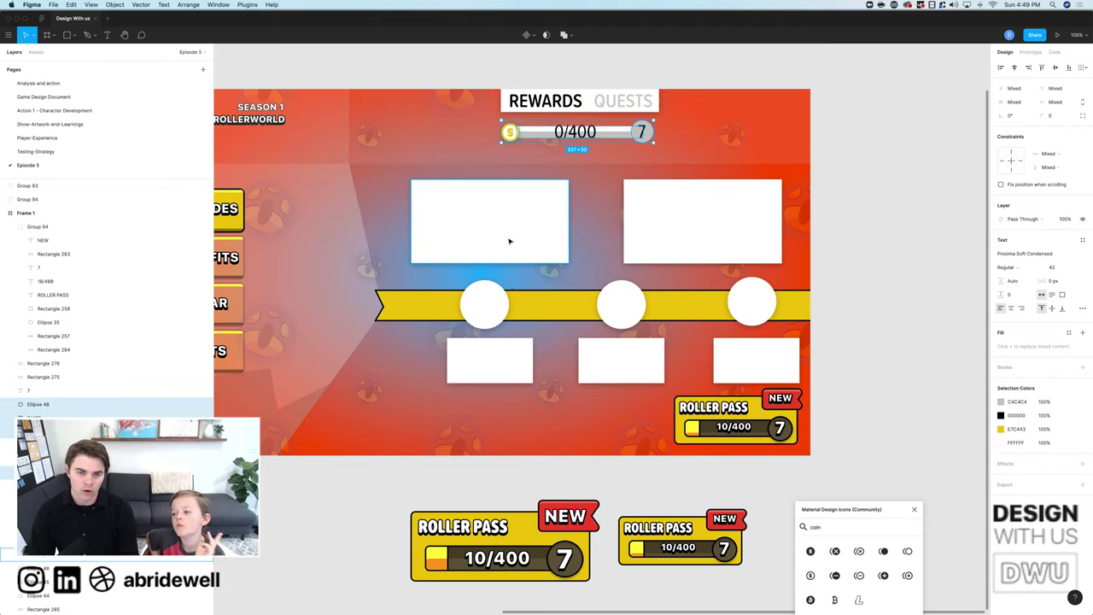
pyautogui.moveTo(509, 238); pyautogui.dragTo(590, 235)
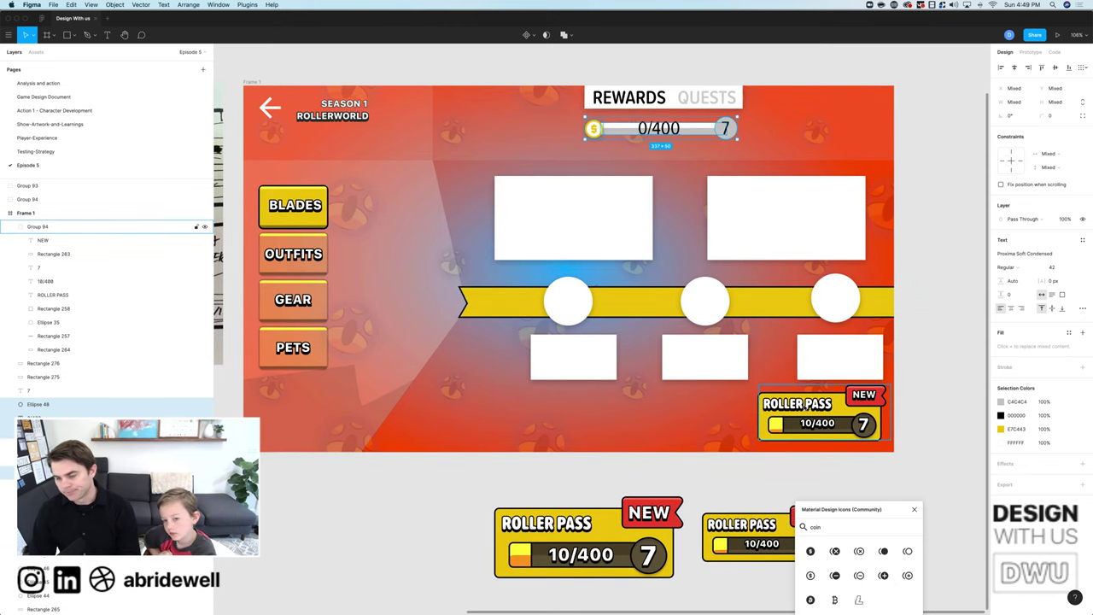
# Move the small Roller Pass badge out of the frame to the canvas on the large badge's left side.
pyautogui.click(814, 409)
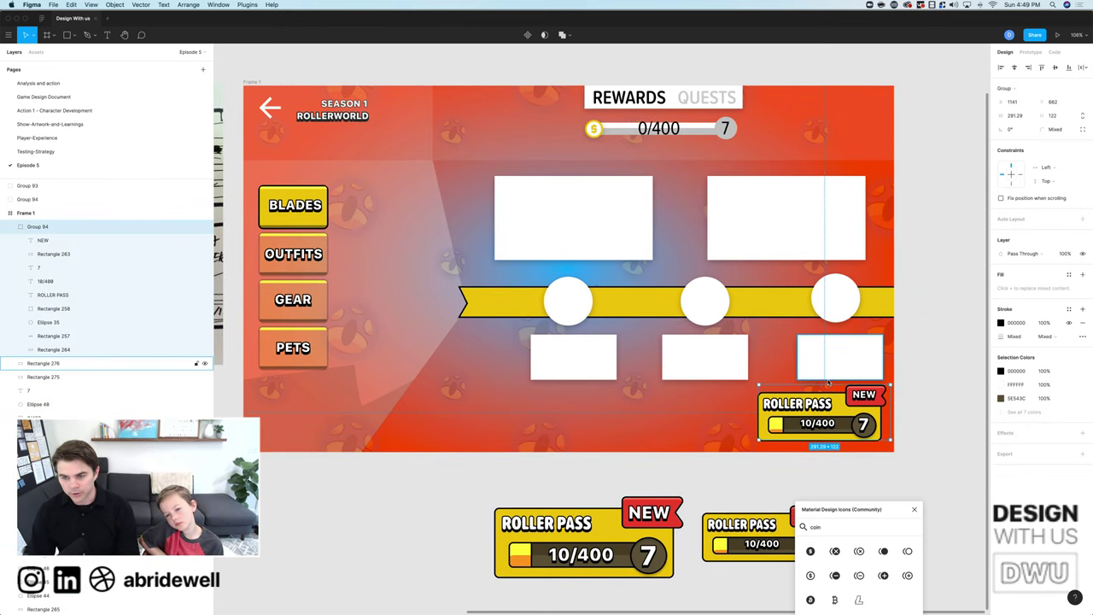
pyautogui.moveTo(815, 409); pyautogui.dragTo(466, 517)
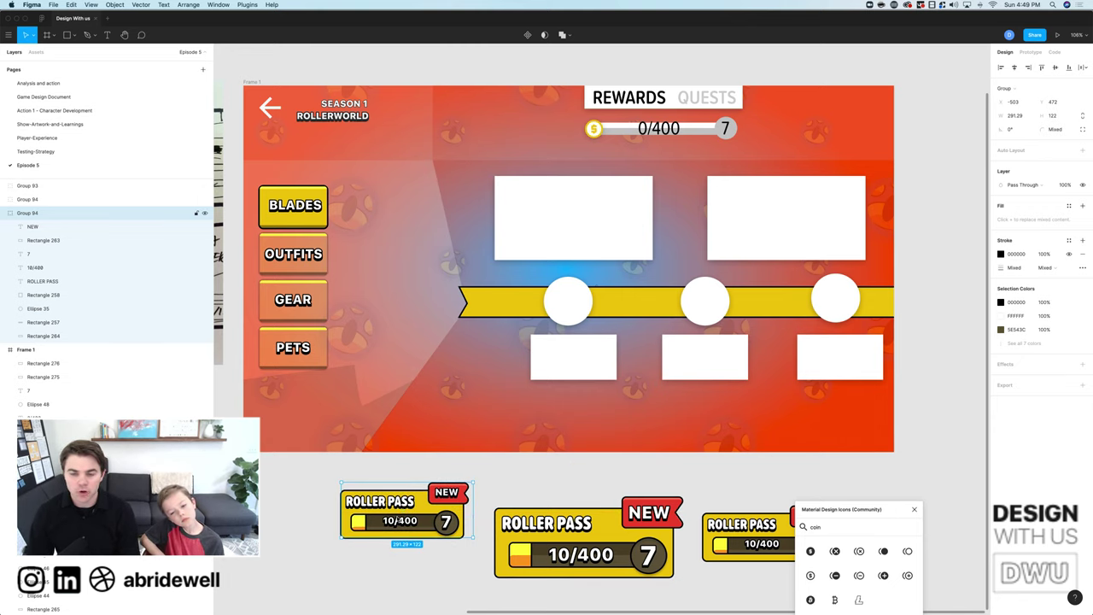
# Move the small Roller Pass badge back into the frame's lower-right corner, at about X 1149, Y 652.
pyautogui.moveTo(359, 508); pyautogui.dragTo(800, 401)
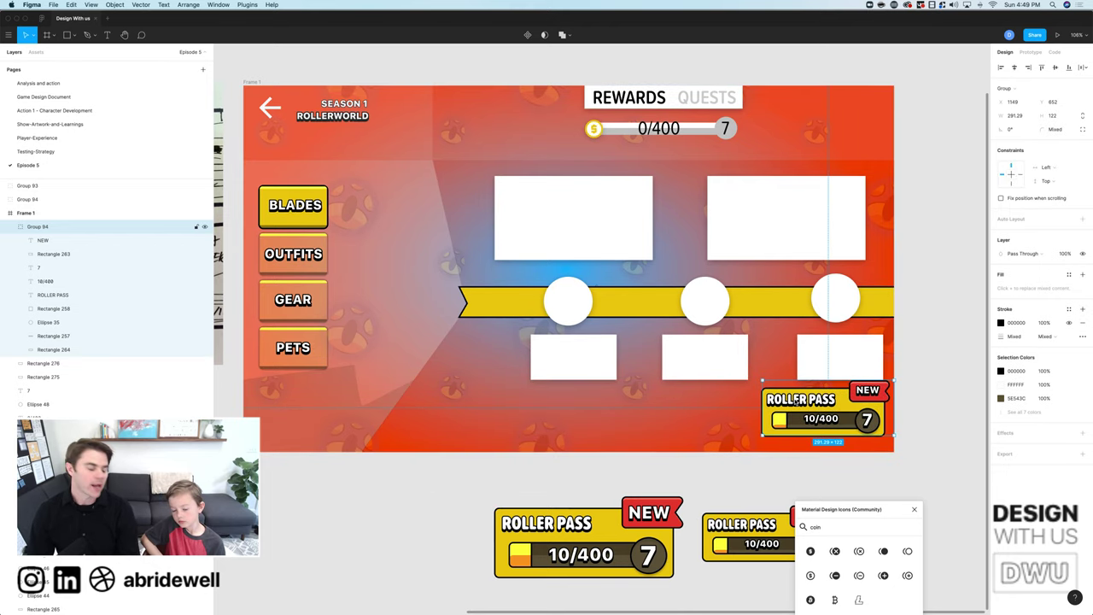
pyautogui.moveTo(519, 253)
pyautogui.mouseDown()
pyautogui.moveTo(578, 334)
pyautogui.moveTo(829, 453)
pyautogui.mouseUp()
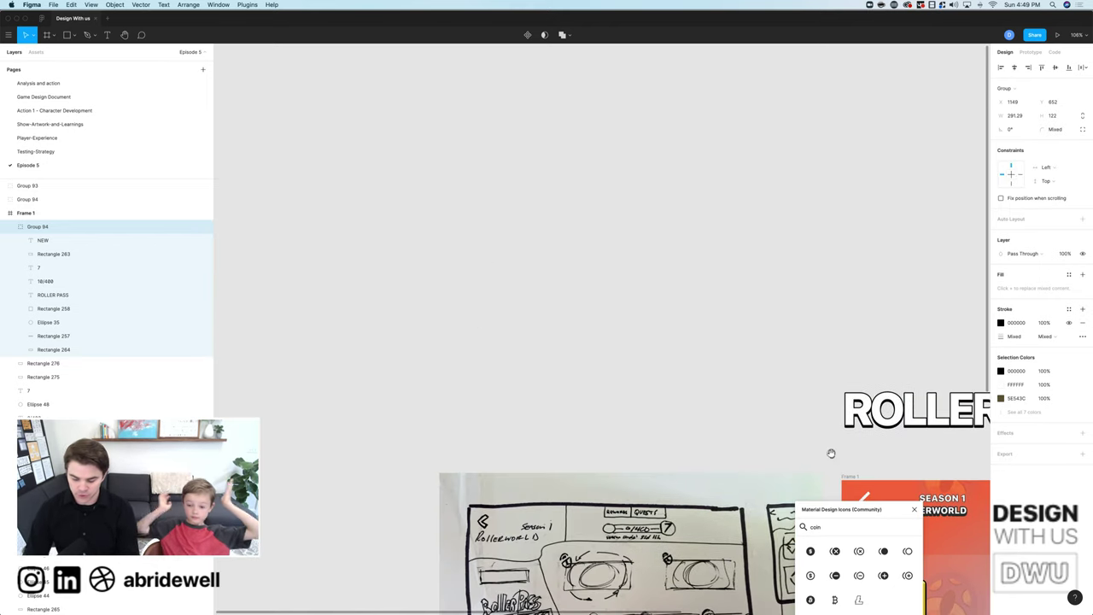
pyautogui.hotkey('shift', '1')
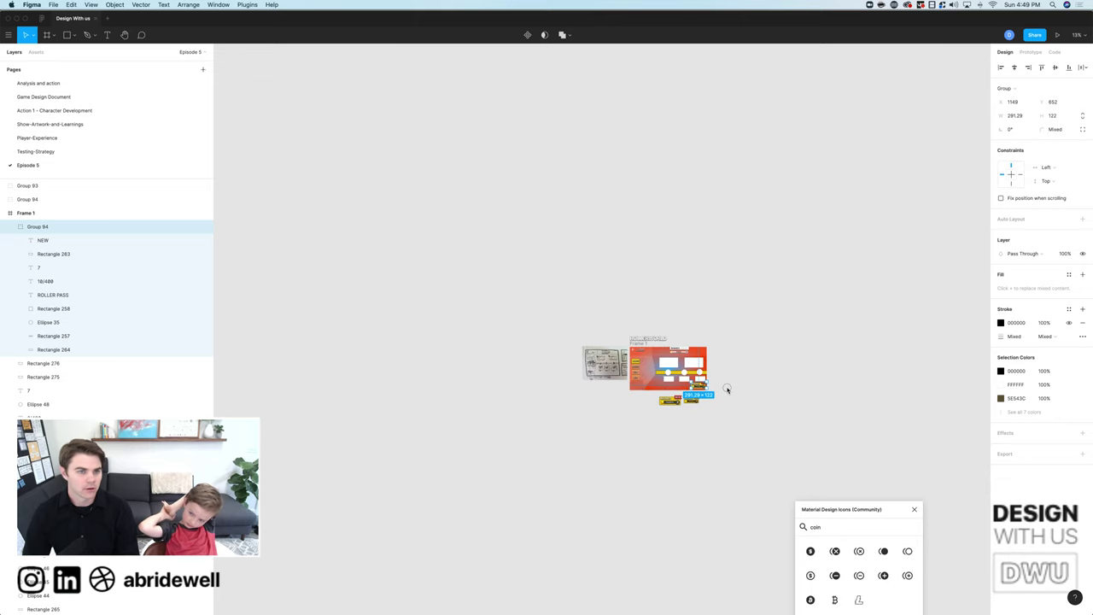
pyautogui.moveTo(727, 390); pyautogui.dragTo(632, 353)
# Examine the Roller Pass badge's size and placement in the Rollerworld frame on the Player-Experience page.
pyautogui.click(67, 154)
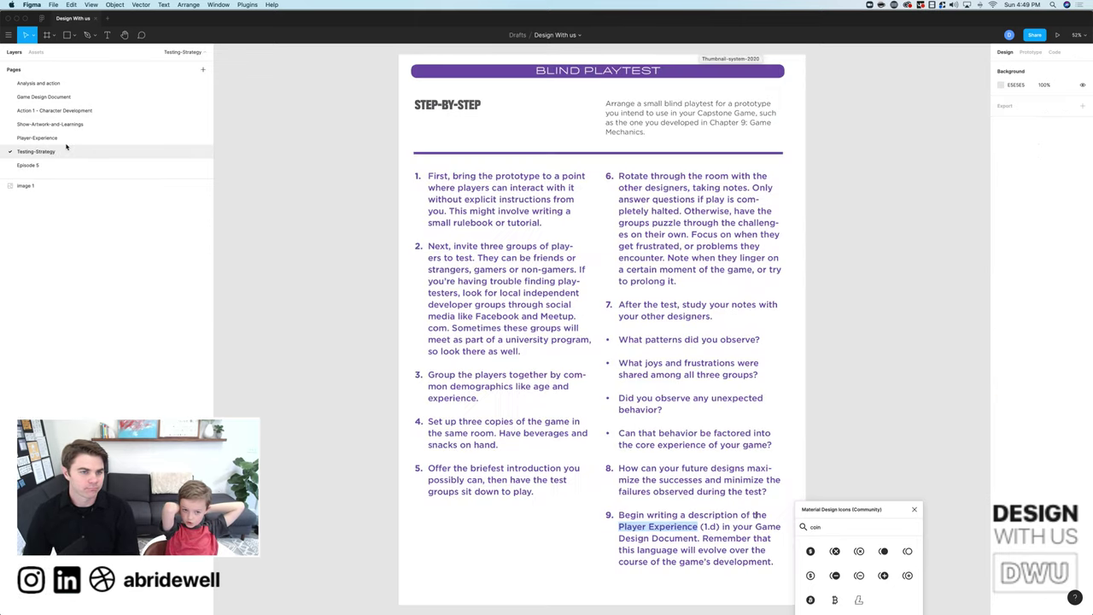
pyautogui.click(59, 137)
pyautogui.scroll(5, 512, 452)
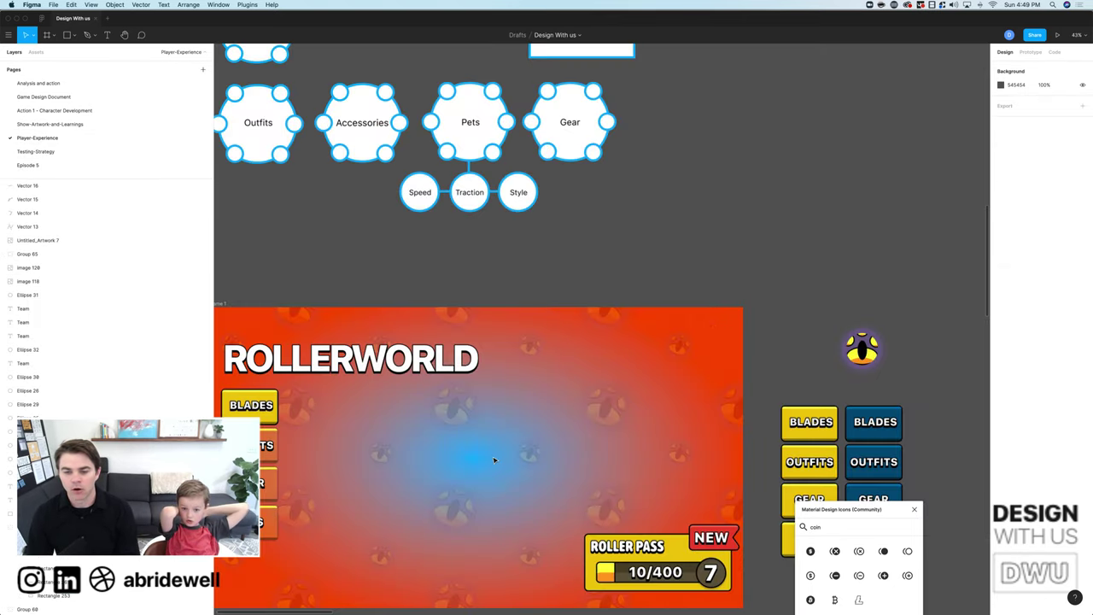
pyautogui.scroll(-3, 517, 454)
pyautogui.hscroll(-3, 518, 453)
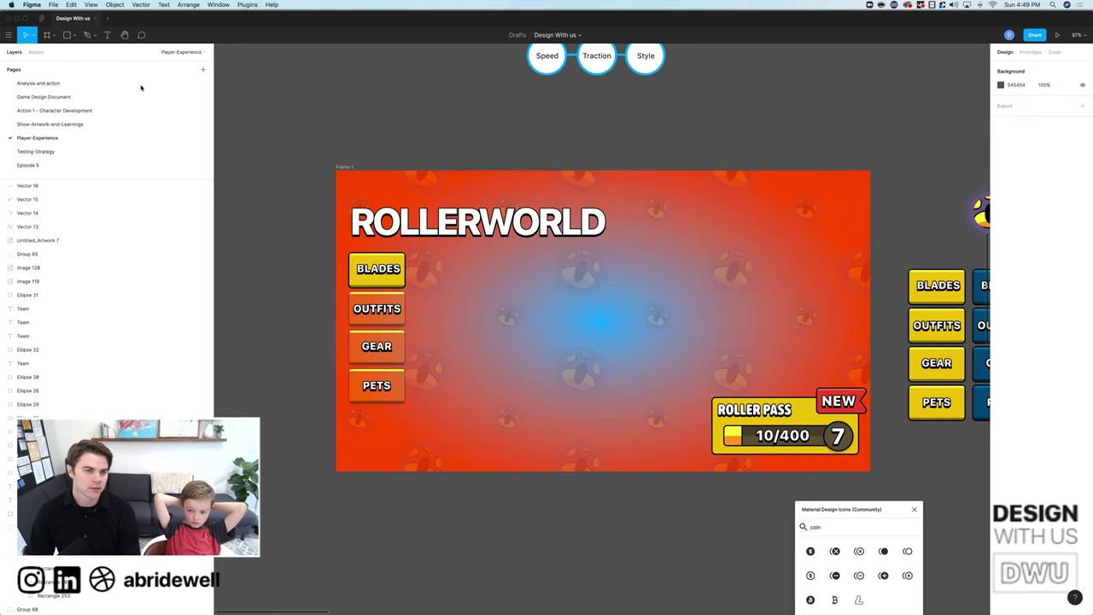
pyautogui.click(810, 424)
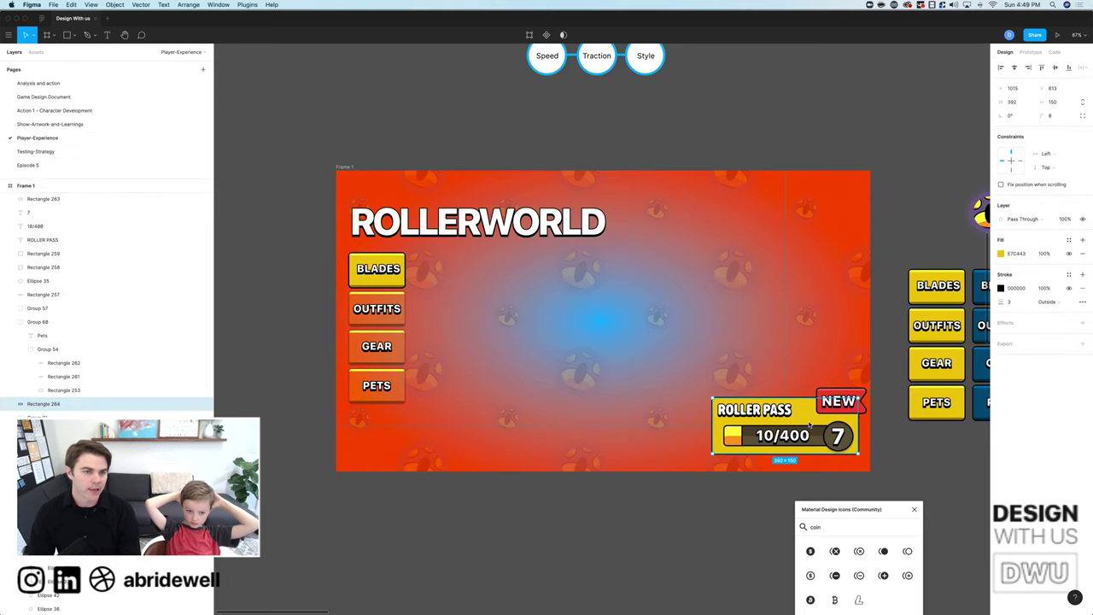
pyautogui.click(48, 165)
# Move the small Roller Pass badge out of the Episode 5 frame onto the canvas beside the other badges.
pyautogui.scroll(10, 589, 339)
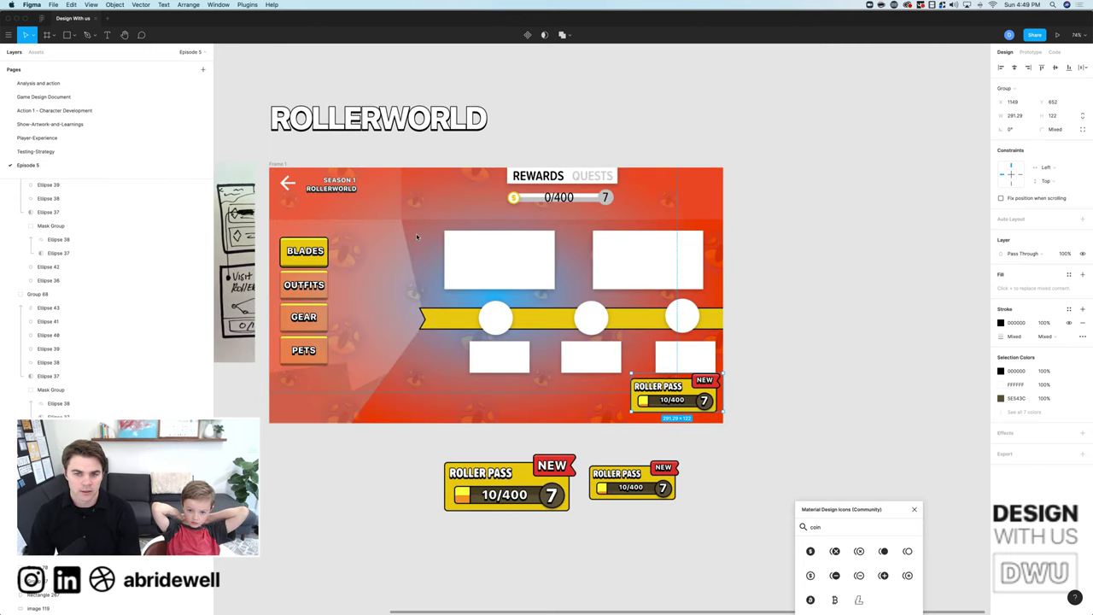
pyautogui.moveTo(672, 399); pyautogui.dragTo(720, 465)
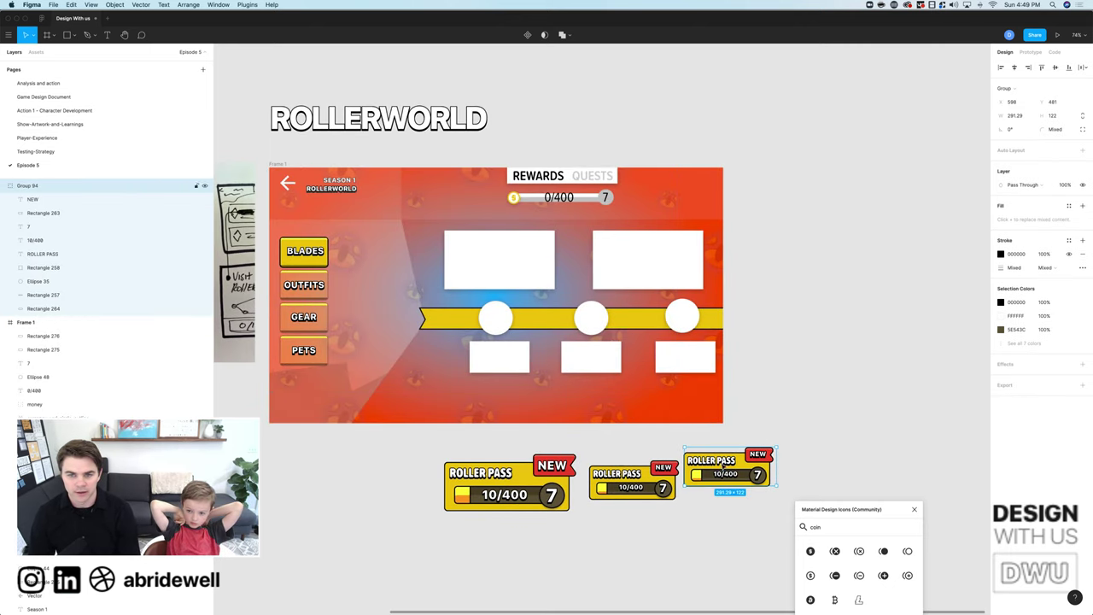
pyautogui.scroll(5, 659, 362)
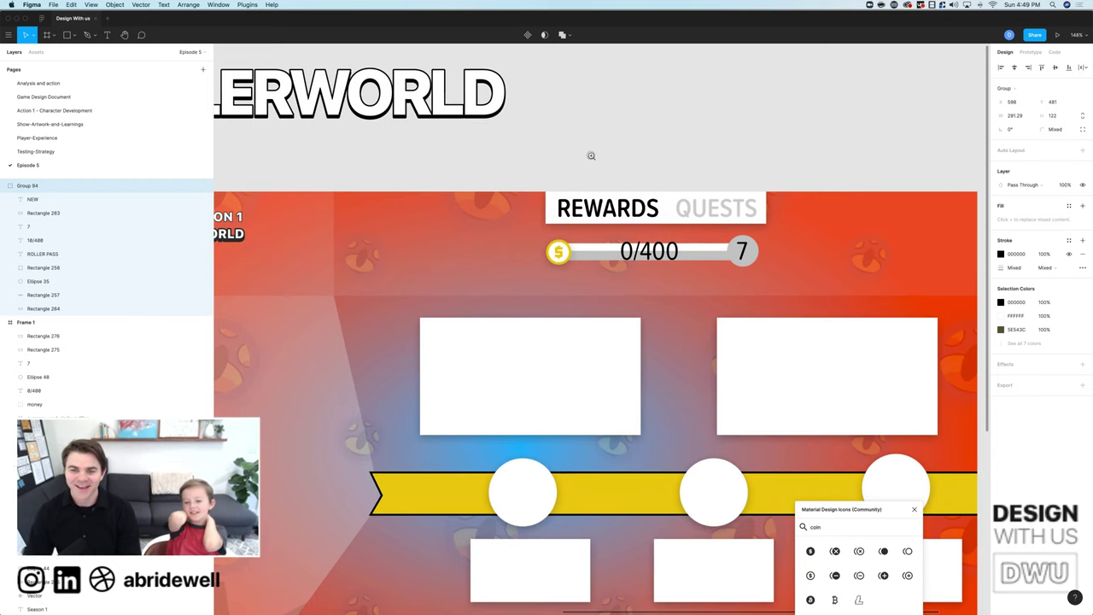
pyautogui.scroll(-5, 606, 74)
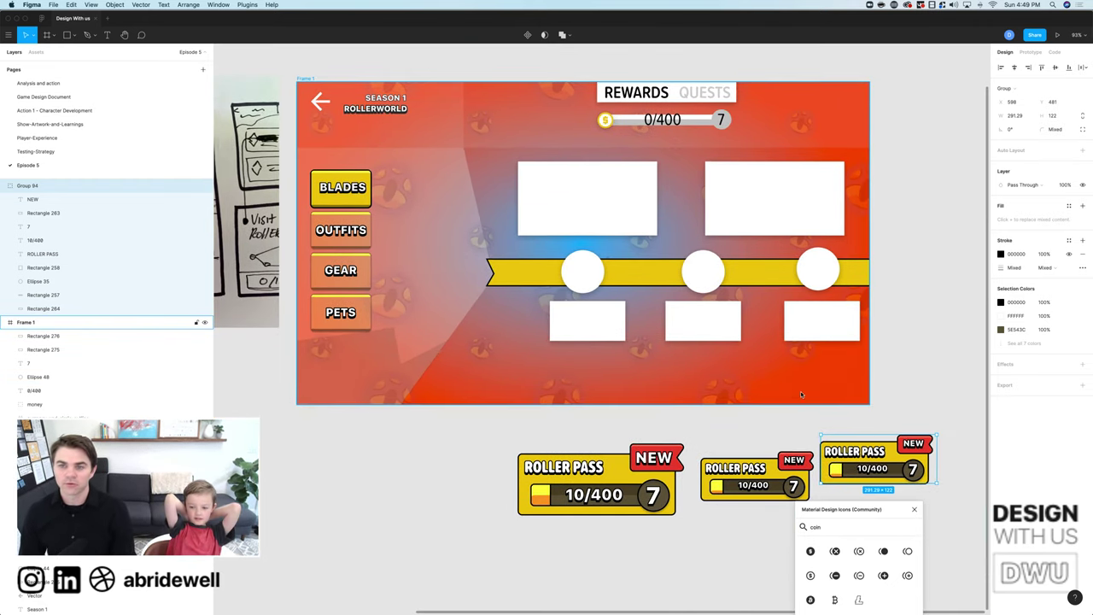
# Examine the reward cards and timeline in the wireframe sketch alongside the rewards frame.
pyautogui.scroll(3, 800, 394)
pyautogui.hscroll(-3, 800, 394)
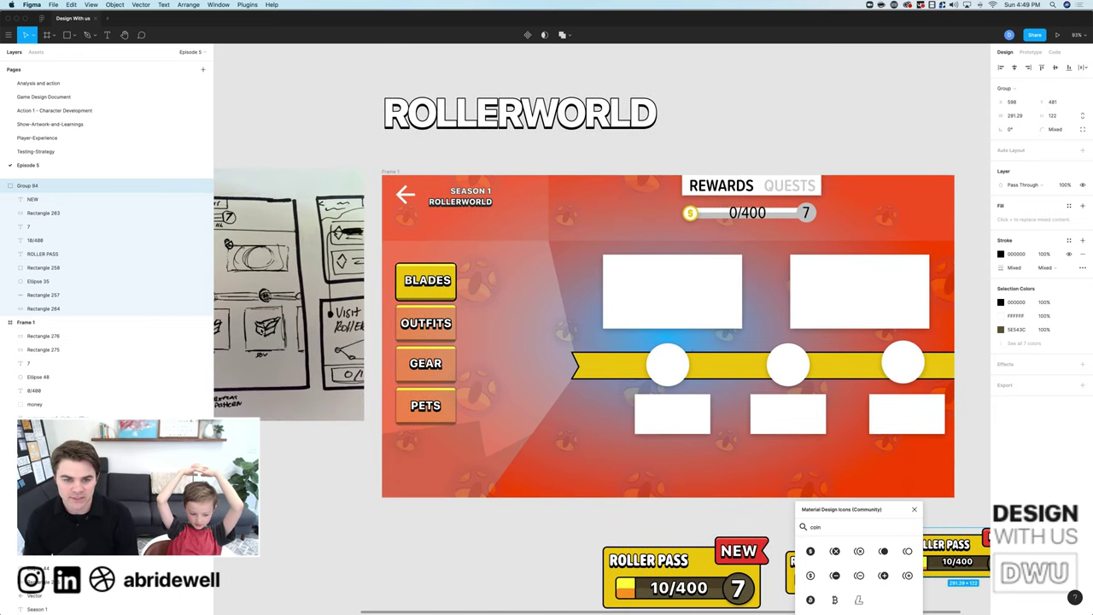
pyautogui.hscroll(-4, 349, 369)
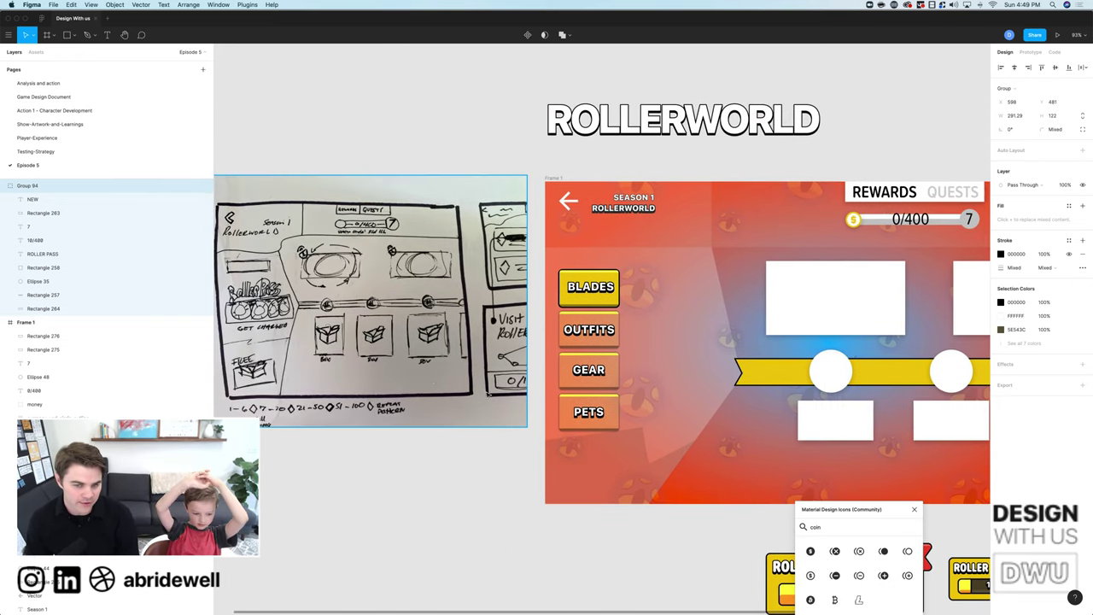
pyautogui.hscroll(1, 441, 375)
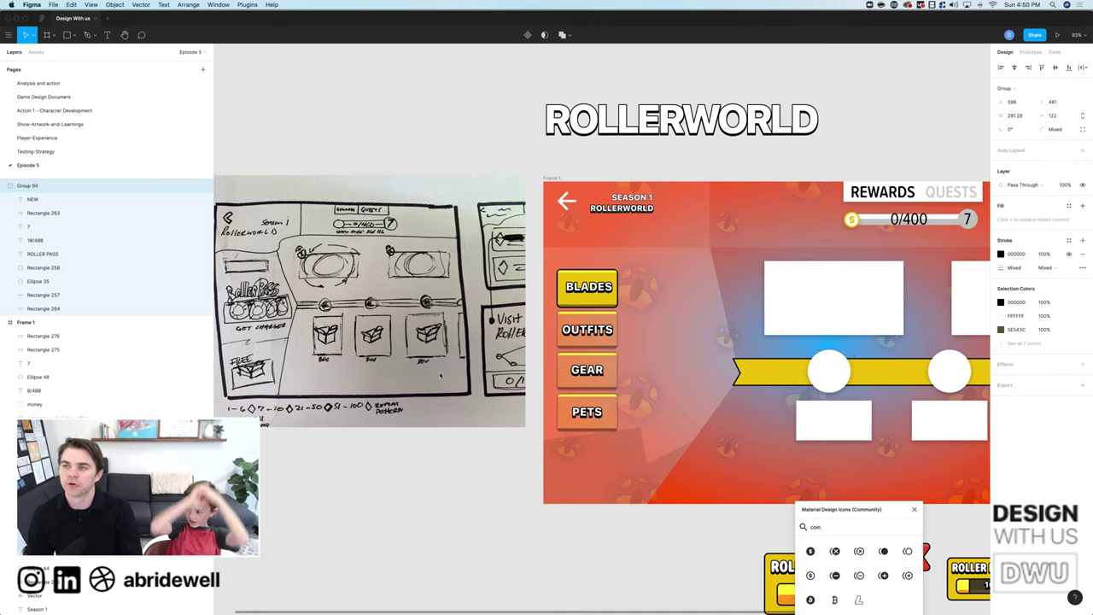
pyautogui.hscroll(3, 440, 376)
pyautogui.scroll(-2, 440, 376)
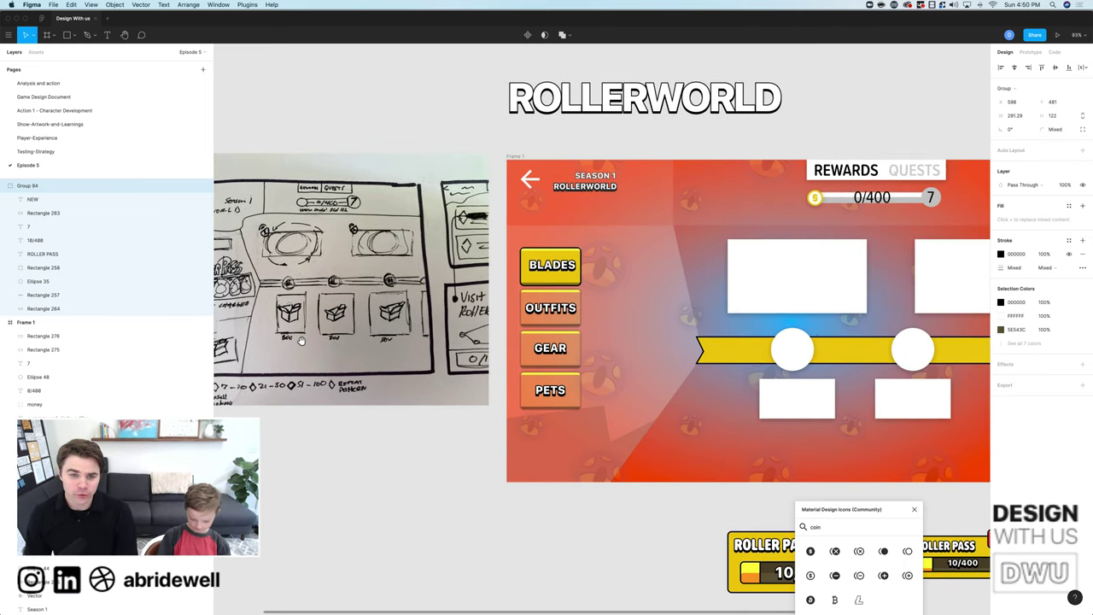
pyautogui.hscroll(1, 422, 296)
# Draw a circle about 184 × 184 in the first upper reward card and place a copy in the second card.
pyautogui.press('o')
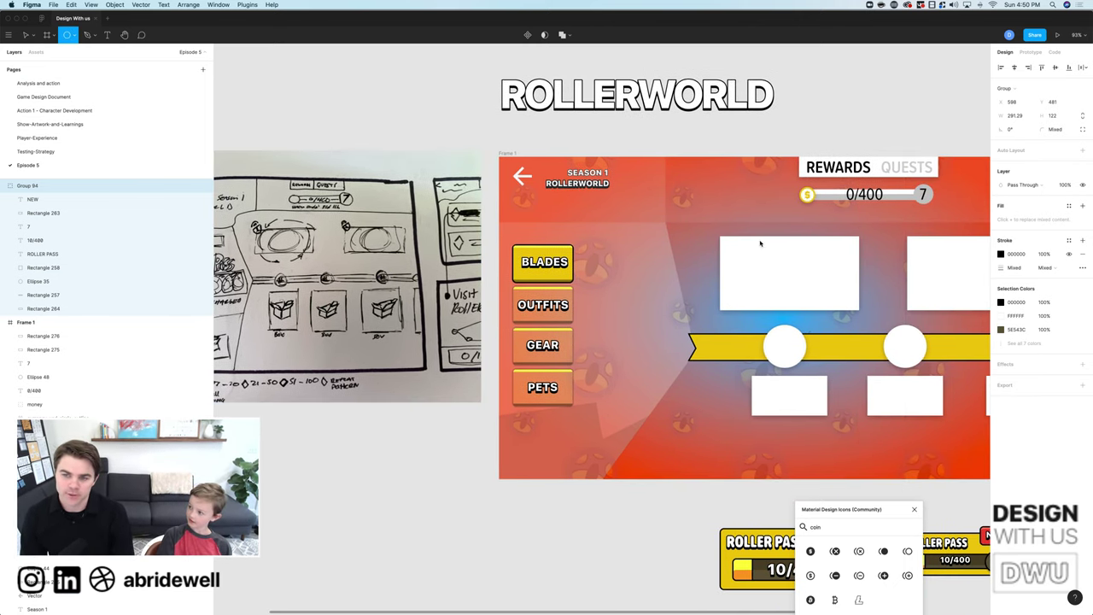
pyautogui.moveTo(785, 273)
pyautogui.mouseDown()
pyautogui.moveTo(812, 235)
pyautogui.moveTo(794, 269)
pyautogui.moveTo(946, 269)
pyautogui.mouseUp()
pyautogui.hscroll(4, 946, 269)
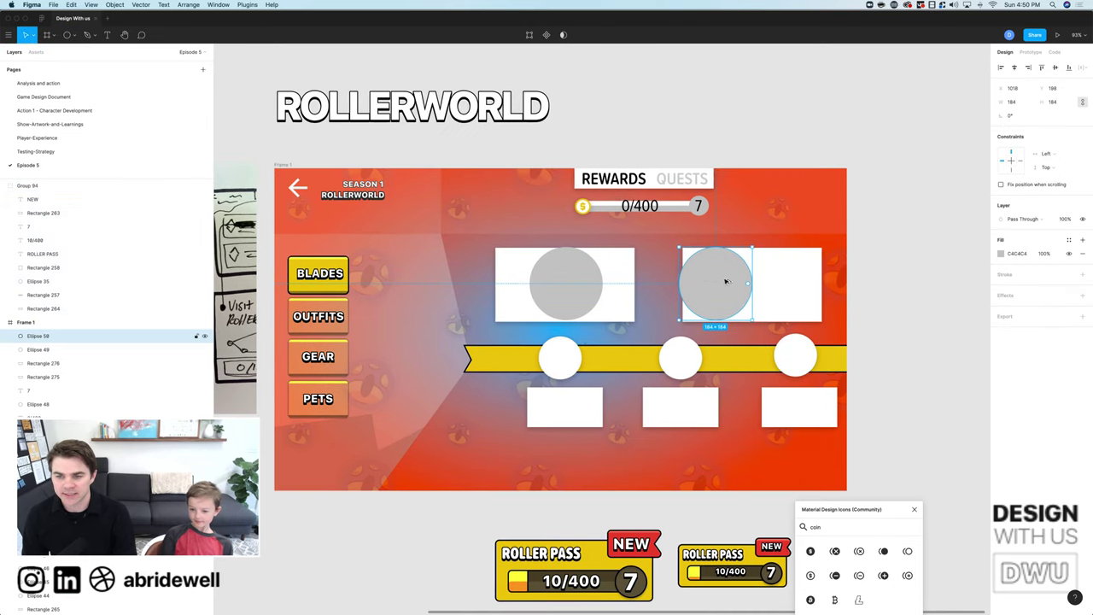
pyautogui.moveTo(725, 283); pyautogui.dragTo(766, 287)
# Center each grey circle horizontally and vertically on its white reward card.
pyautogui.keyDown('shift'); pyautogui.click(712, 288); pyautogui.keyUp('shift')
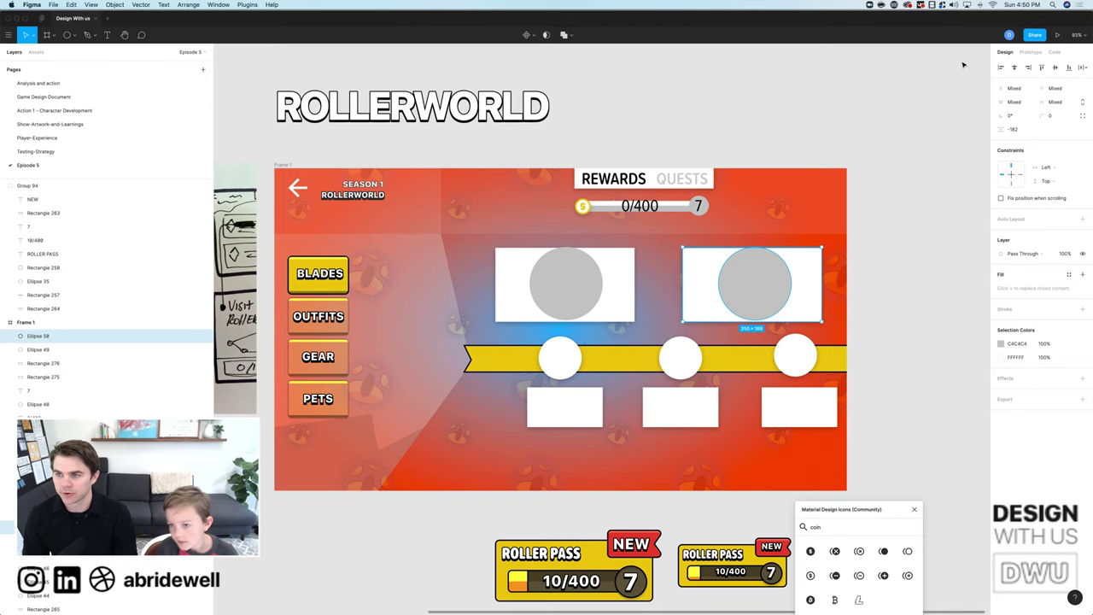
pyautogui.click(1015, 68)
pyautogui.click(1056, 68)
pyautogui.moveTo(782, 232); pyautogui.dragTo(911, 232)
pyautogui.click(717, 269)
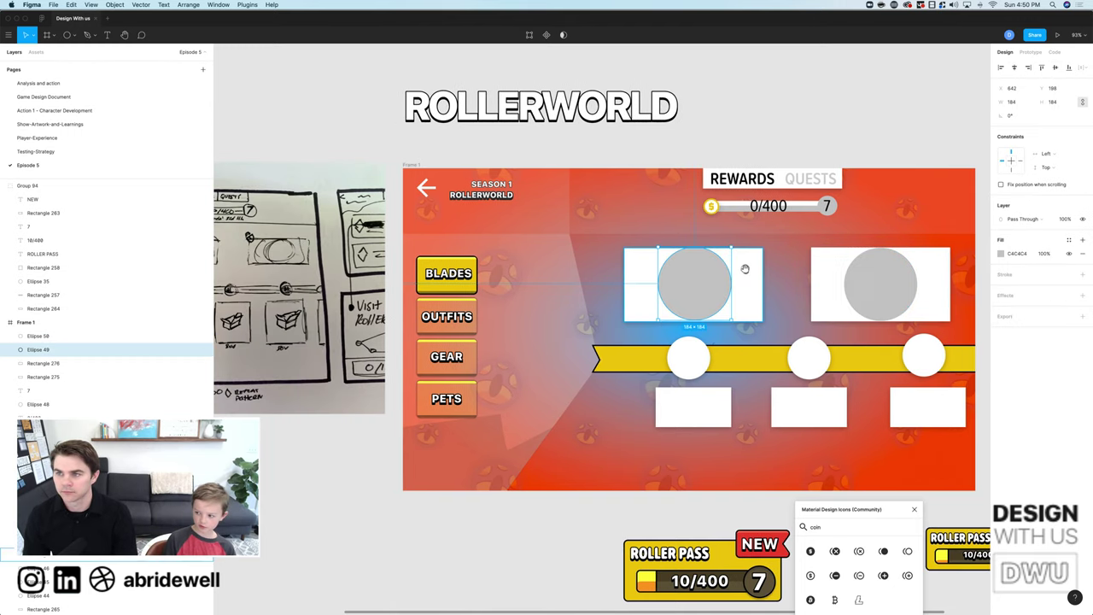
pyautogui.keyDown('shift'); pyautogui.click(744, 269); pyautogui.keyUp('shift')
pyautogui.moveTo(724, 277); pyautogui.dragTo(665, 279)
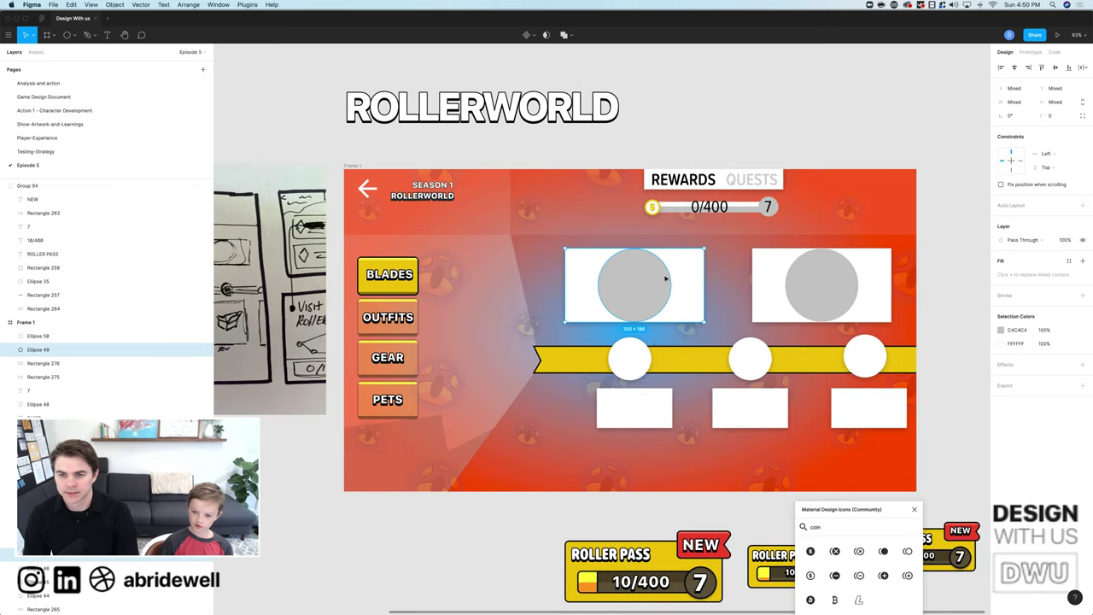
# Add a black inside stroke with a thickness of 31 to both reward card circles.
pyautogui.keyDown('shift'); pyautogui.click(805, 282); pyautogui.keyUp('shift')
pyautogui.click(1010, 310)
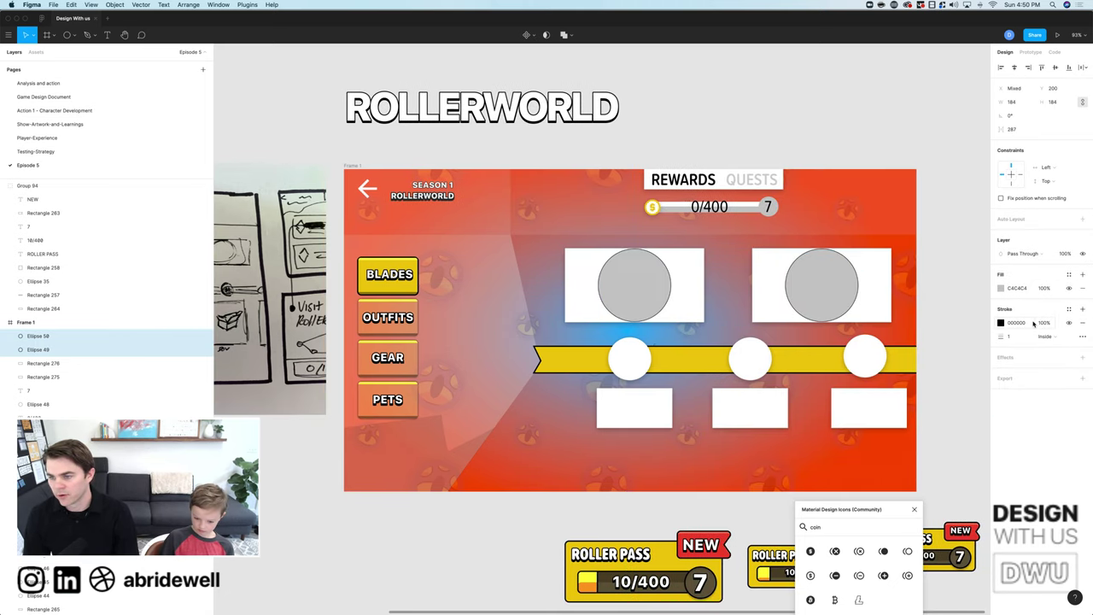
pyautogui.write('20')
pyautogui.press('Return')
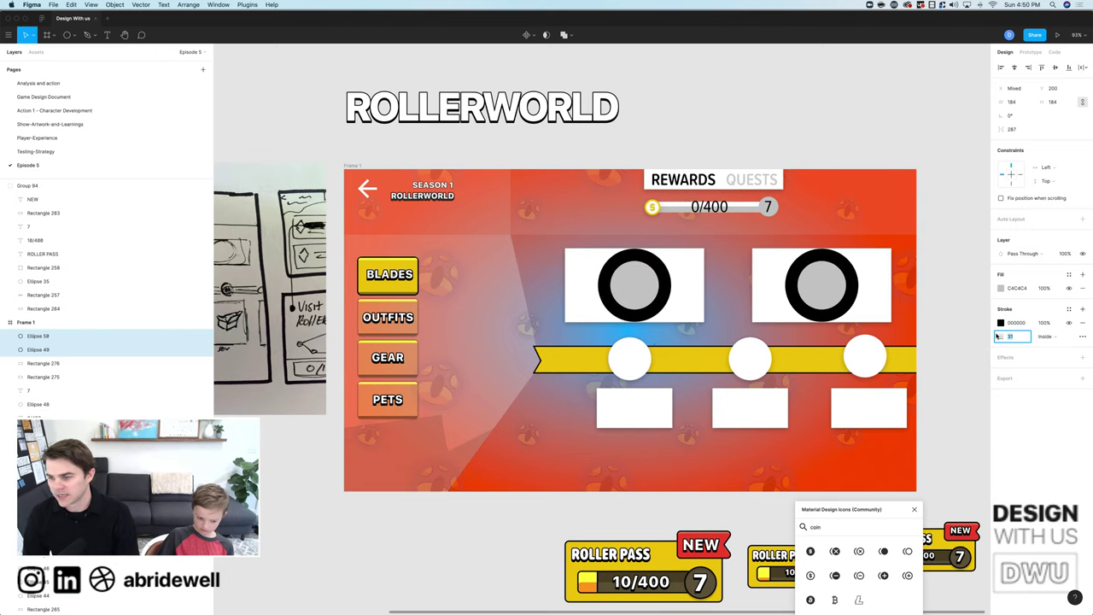
pyautogui.click(1045, 336)
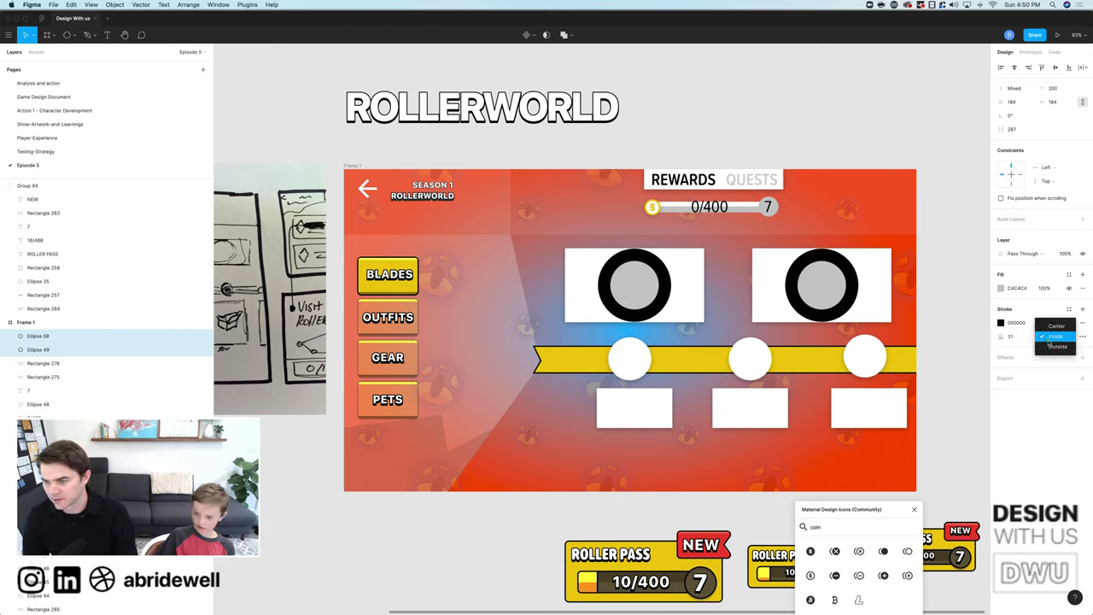
pyautogui.click(1019, 326)
# Turn both circles' strokes into dashed rings with a dash value of 10.
pyautogui.click(1082, 337)
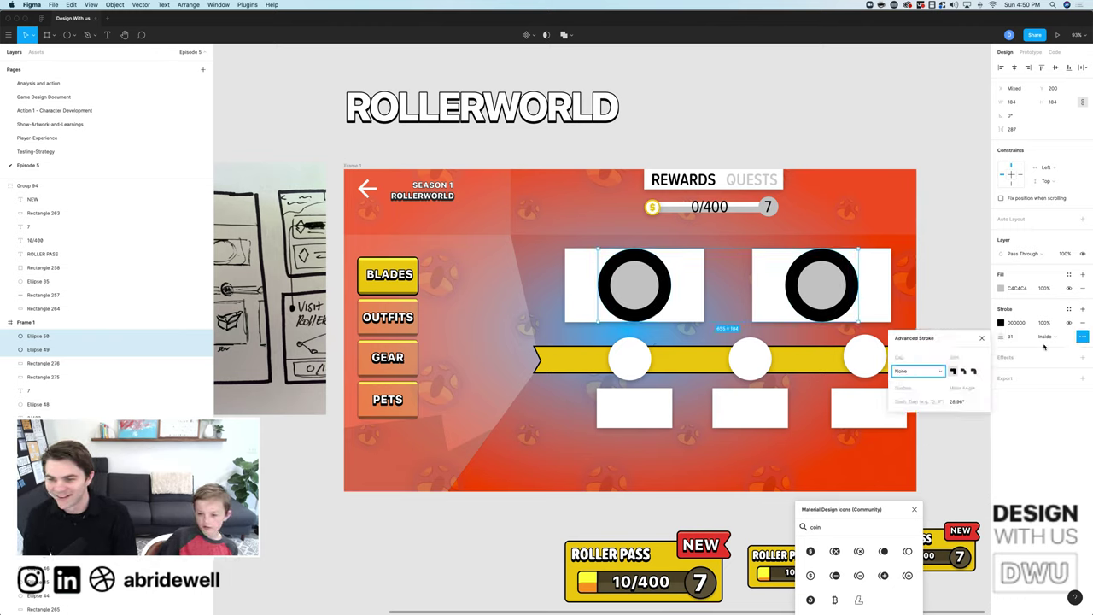
pyautogui.click(919, 402)
pyautogui.write('10')
pyautogui.press('Return')
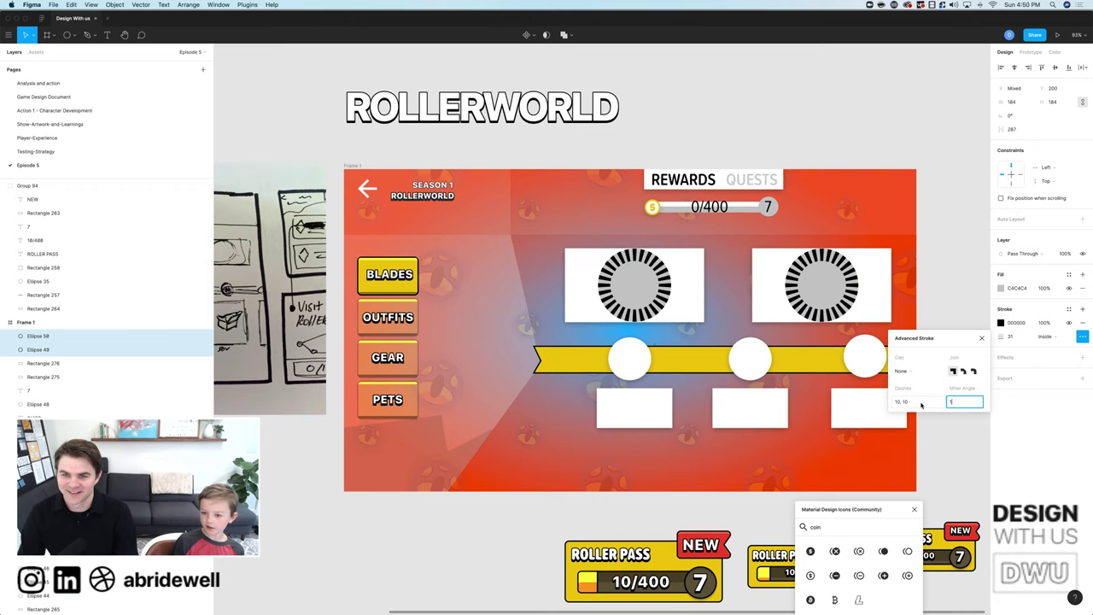
pyautogui.click(930, 273)
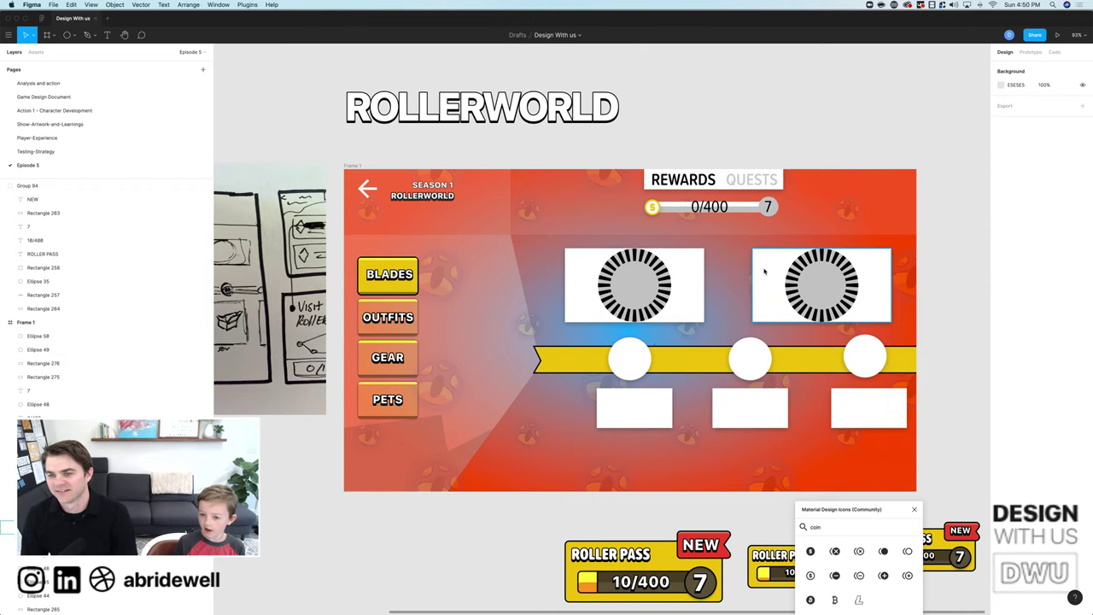
# Change the fill of both dashed circles from solid to a linear gradient.
pyautogui.click(799, 275)
pyautogui.keyDown('shift'); pyautogui.click(662, 295); pyautogui.keyUp('shift')
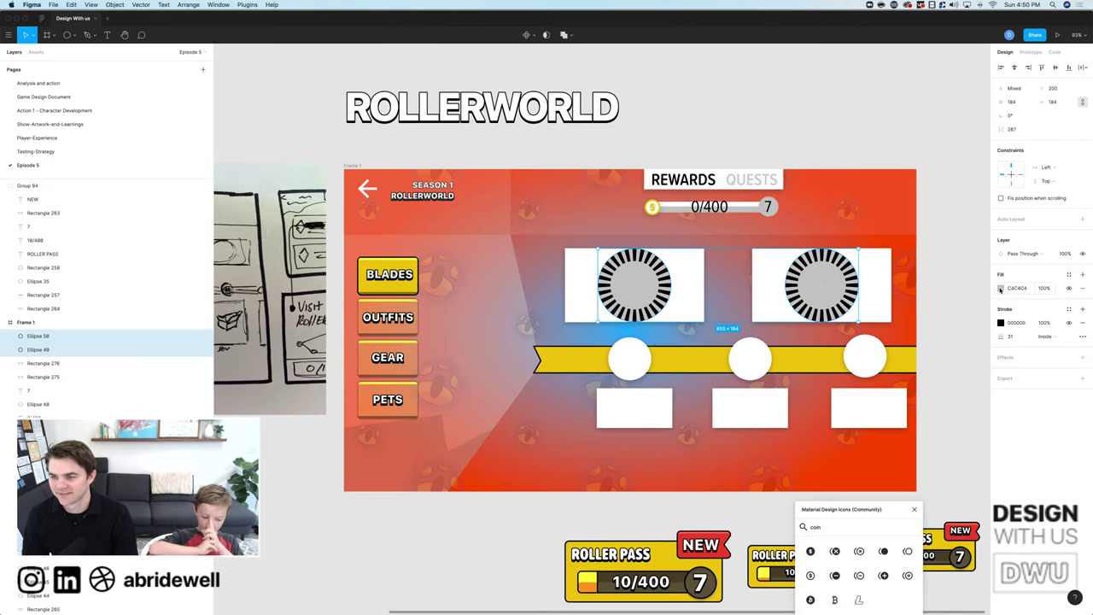
pyautogui.click(1001, 288)
pyautogui.click(907, 291)
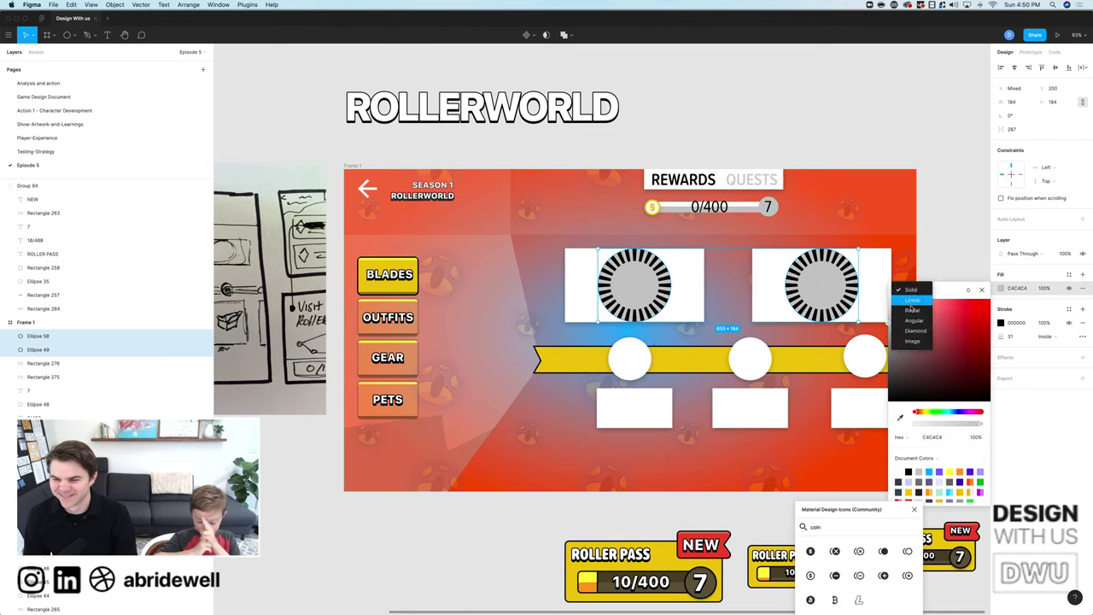
pyautogui.click(911, 302)
pyautogui.click(632, 529)
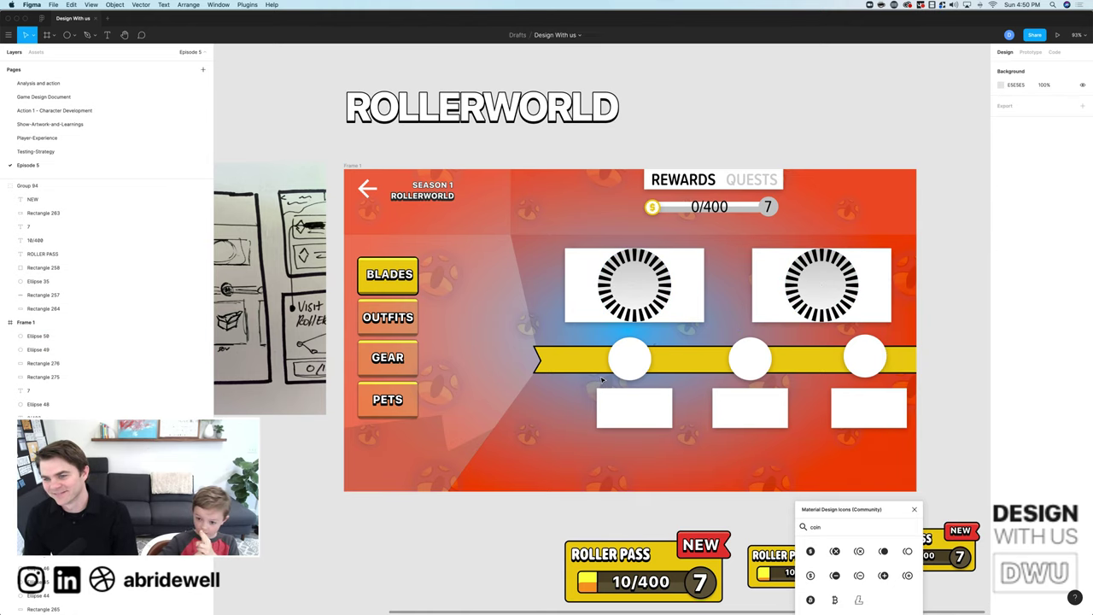
# Recolor the dashed stroke of the second reward card's circle to bright red.
pyautogui.click(835, 288)
pyautogui.click(850, 282)
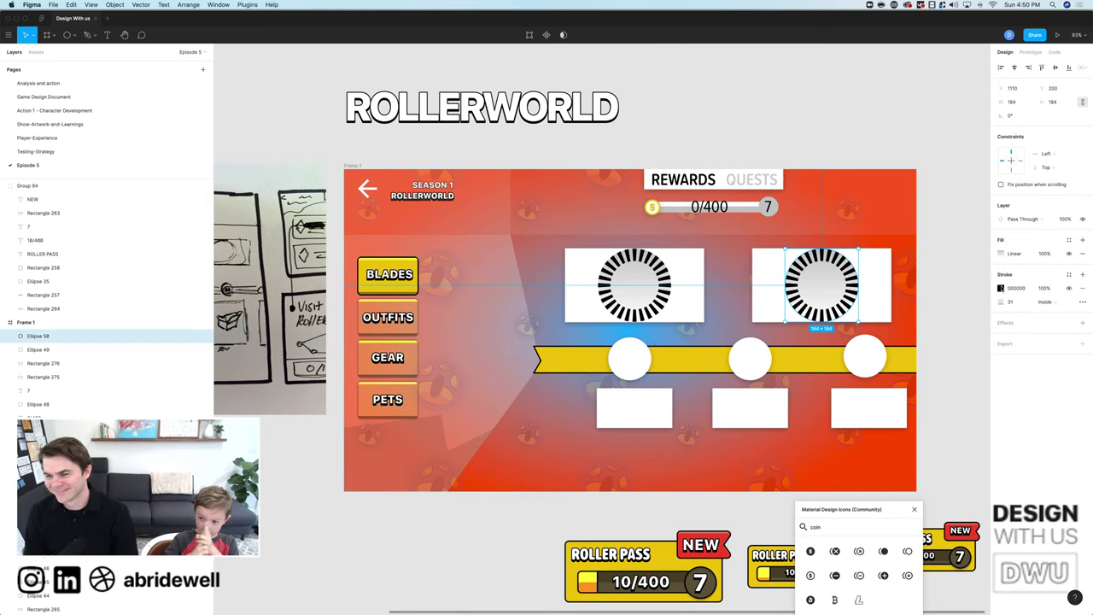
pyautogui.click(1001, 288)
pyautogui.moveTo(939, 331); pyautogui.dragTo(973, 310)
pyautogui.click(778, 453)
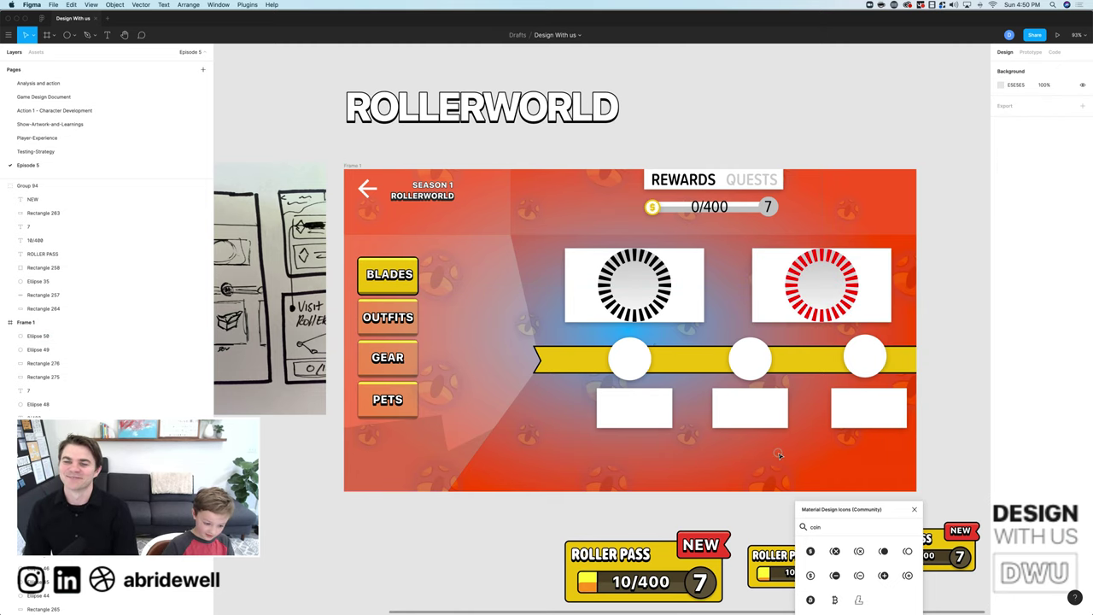
pyautogui.click(778, 453)
# Round the corners of both upper reward cards with a radius of 8.
pyautogui.click(698, 283)
pyautogui.keyDown('shift'); pyautogui.click(769, 264); pyautogui.keyUp('shift')
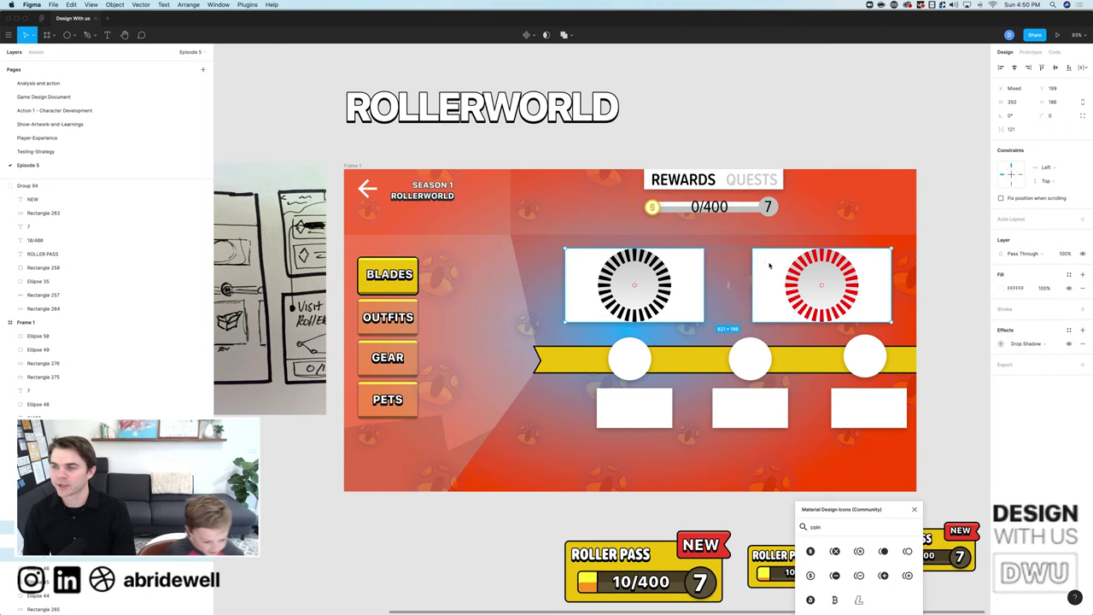
pyautogui.press('Return')
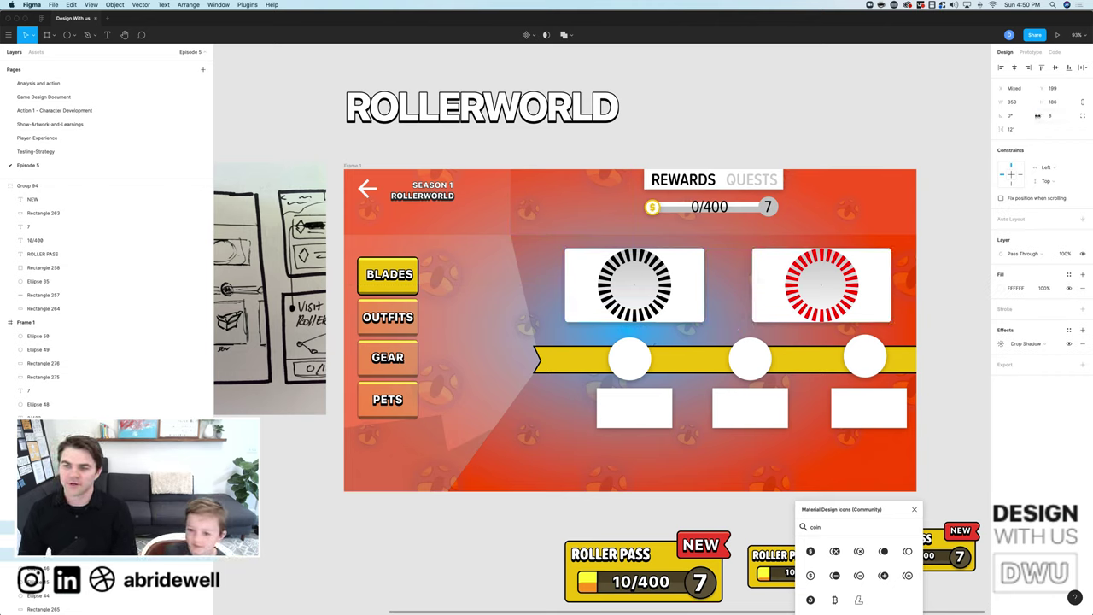
pyautogui.click(847, 165)
pyautogui.click(770, 292)
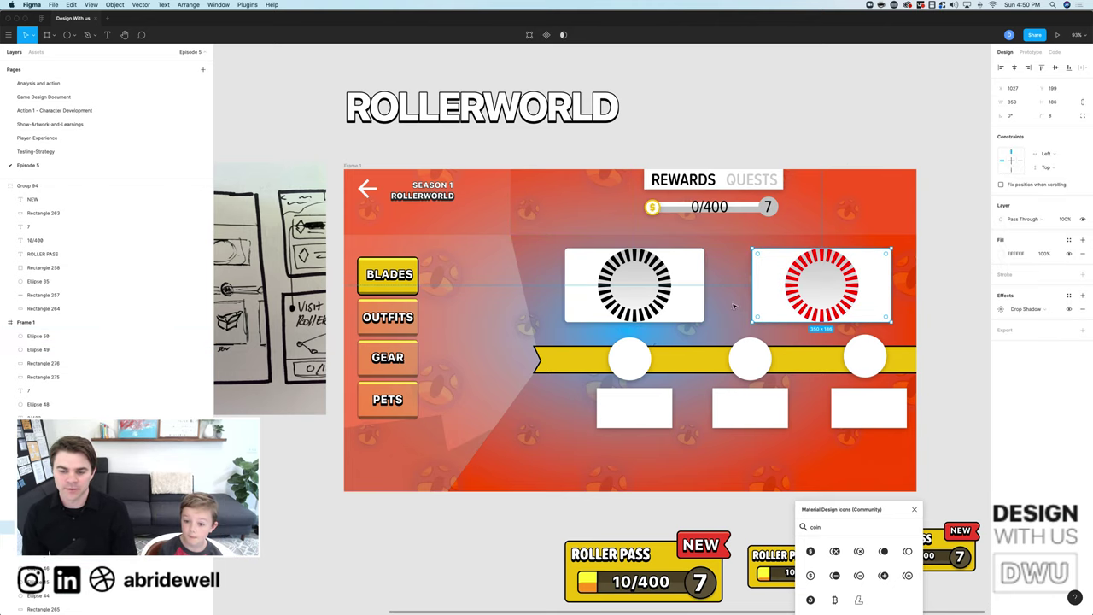
pyautogui.hscroll(5, 634, 362)
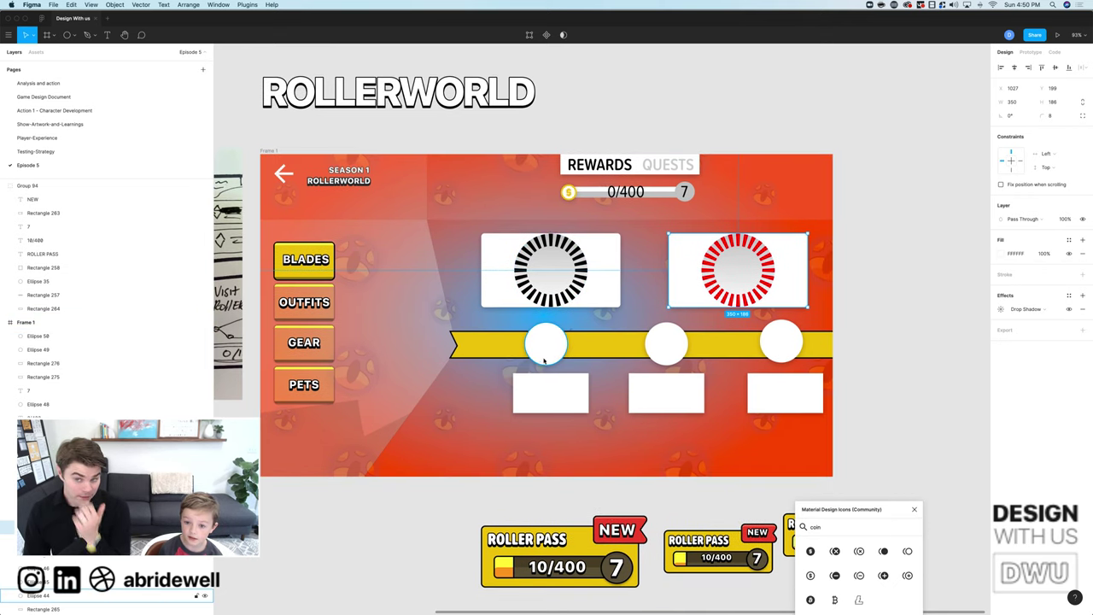
# Stretch the three white cards below the yellow track downward together to make them taller.
pyautogui.click(551, 395)
pyautogui.keyDown('shift'); pyautogui.click(660, 401); pyautogui.keyUp('shift')
pyautogui.keyDown('shift'); pyautogui.click(781, 402); pyautogui.keyUp('shift')
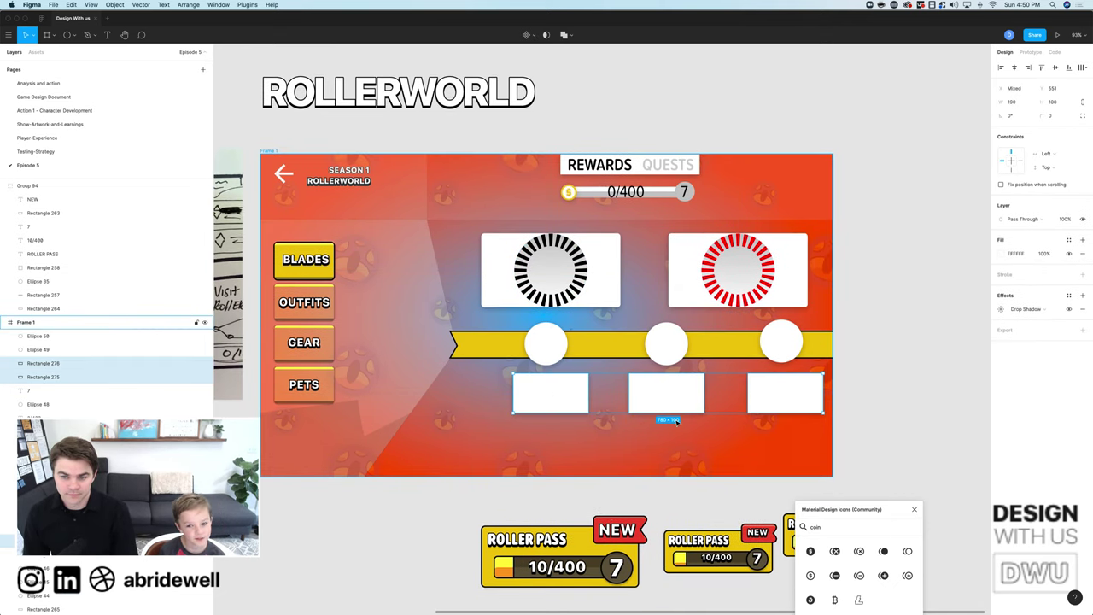
pyautogui.moveTo(666, 413); pyautogui.dragTo(667, 437)
# Thin the dashed strokes of both upper reward-card circles to a width of 6.
pyautogui.click(551, 269)
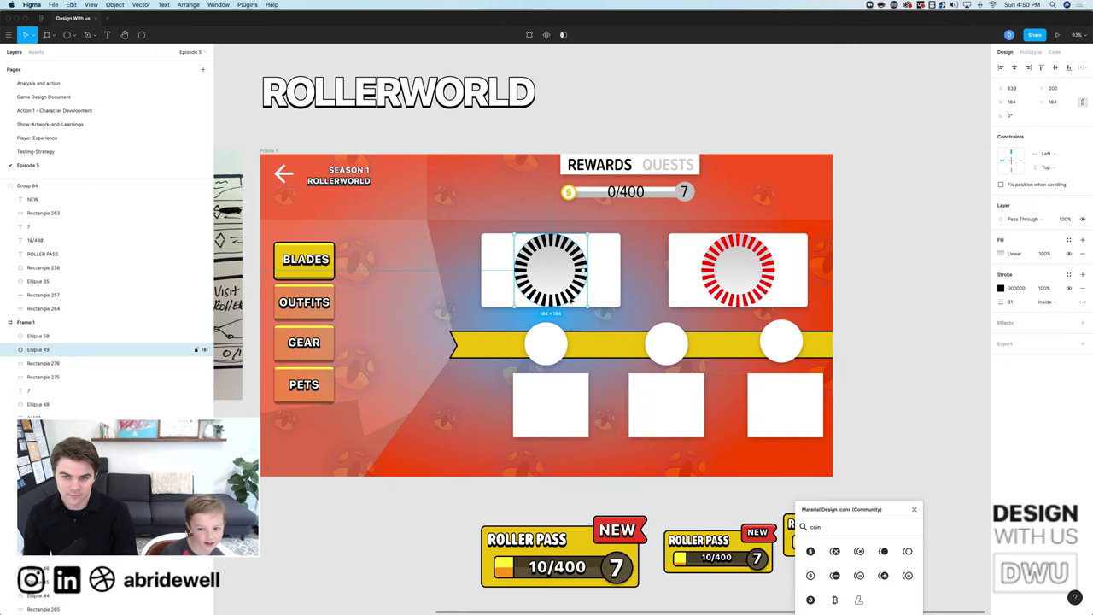
pyautogui.keyDown('shift'); pyautogui.click(738, 269); pyautogui.keyUp('shift')
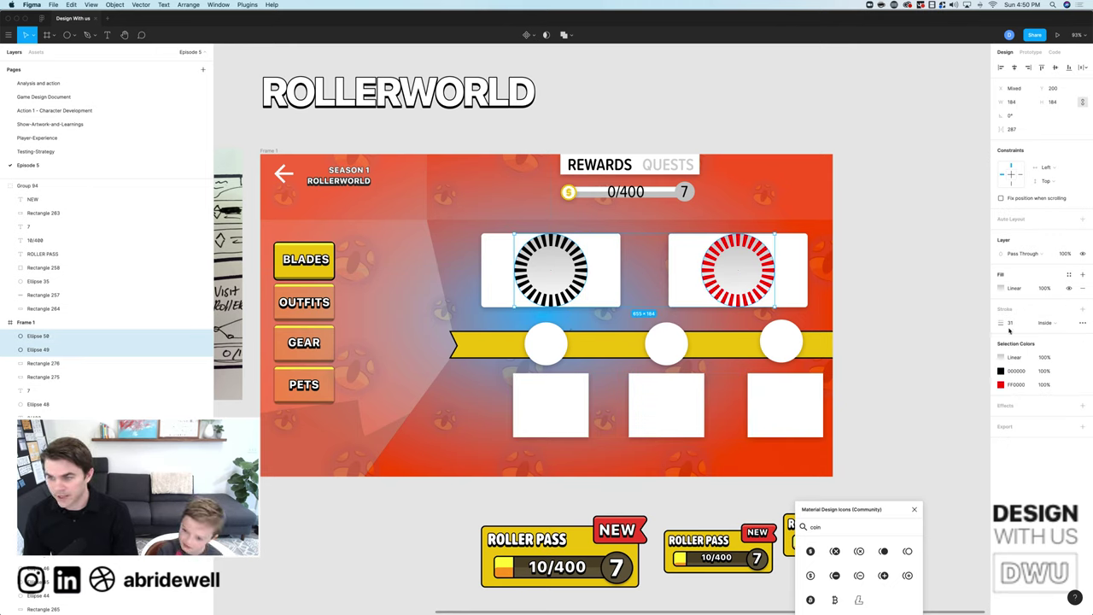
pyautogui.hotkey('shift', 'Up')
pyautogui.hotkey('shift', 'Up')
pyautogui.hotkey('shift', 'Up')
pyautogui.hotkey('shift', 'Up')
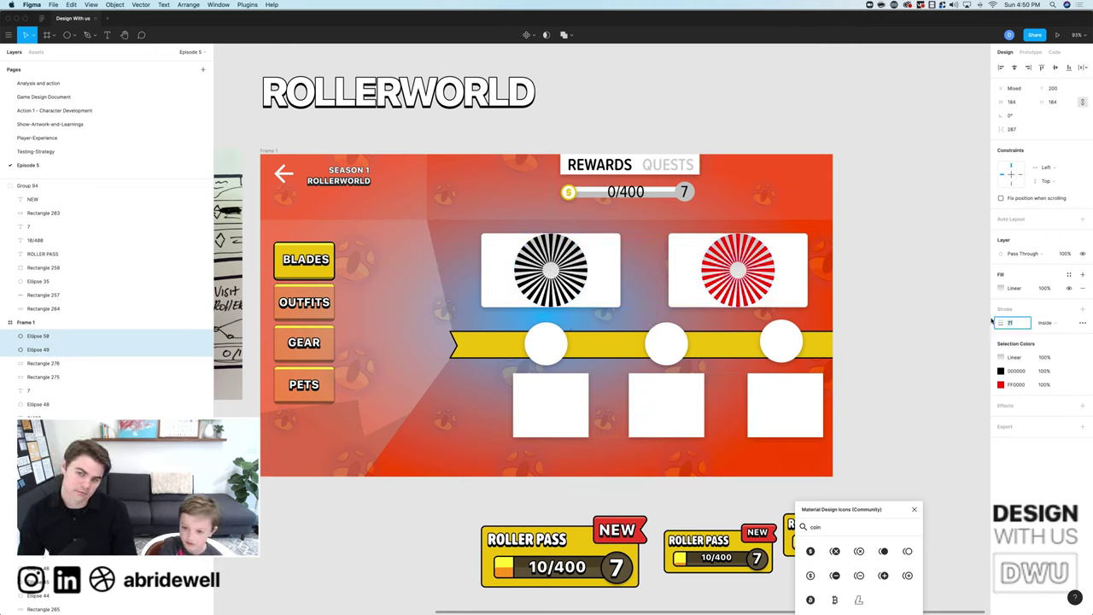
pyautogui.press('Down')
pyautogui.press('Down')
pyautogui.press('Down')
pyautogui.press('Down')
pyautogui.press('Down')
pyautogui.press('Down')
pyautogui.press('Down')
pyautogui.press('Down')
pyautogui.press('Down')
pyautogui.press('Down')
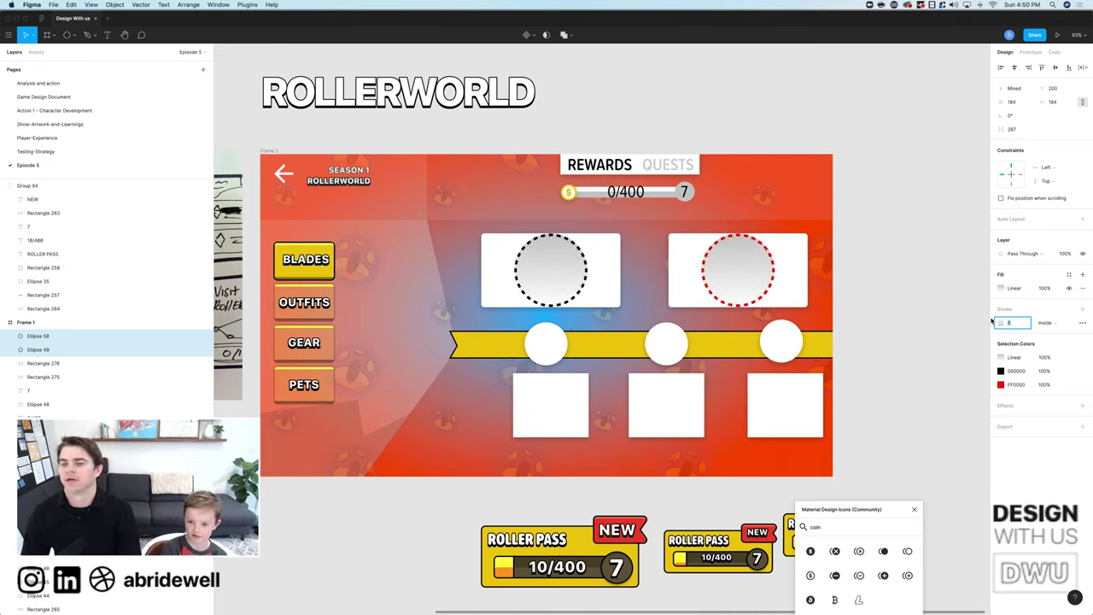
# Shrink the red dashed circle to 142 × 142 and the black dashed circle to 162 × 162, keeping each centred on its card.
pyautogui.click(854, 303)
pyautogui.press('alt')
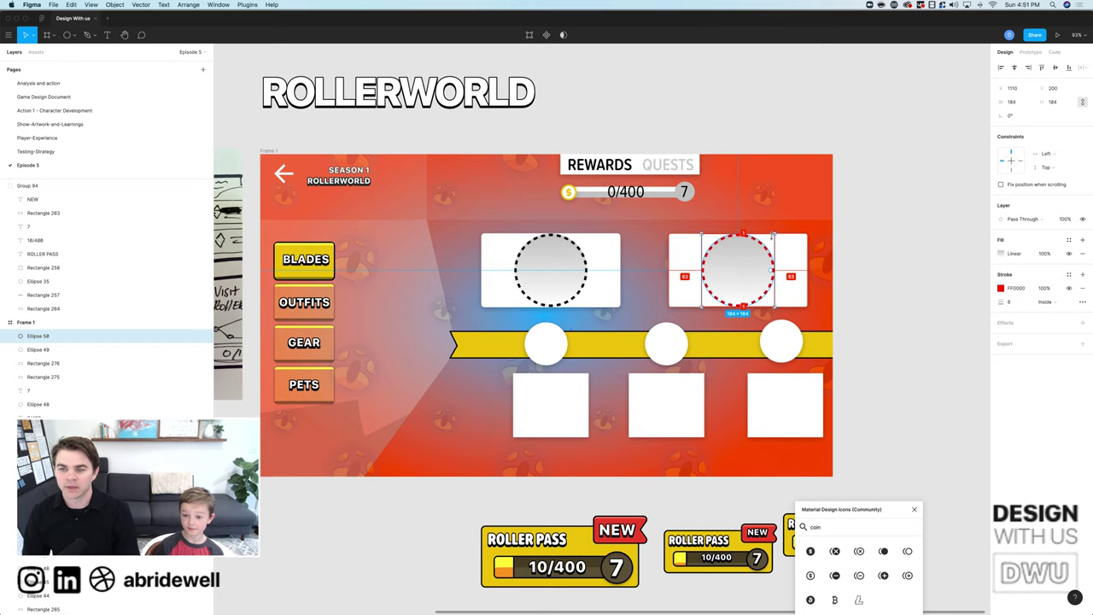
pyautogui.click(581, 256)
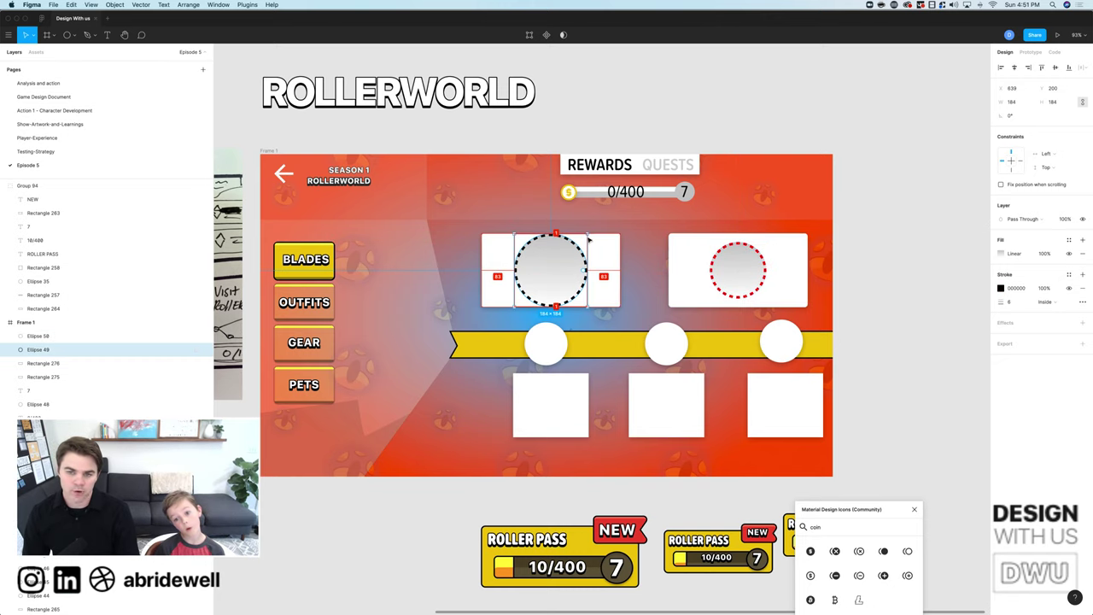
pyautogui.click(896, 308)
pyautogui.hscroll(-5, 896, 308)
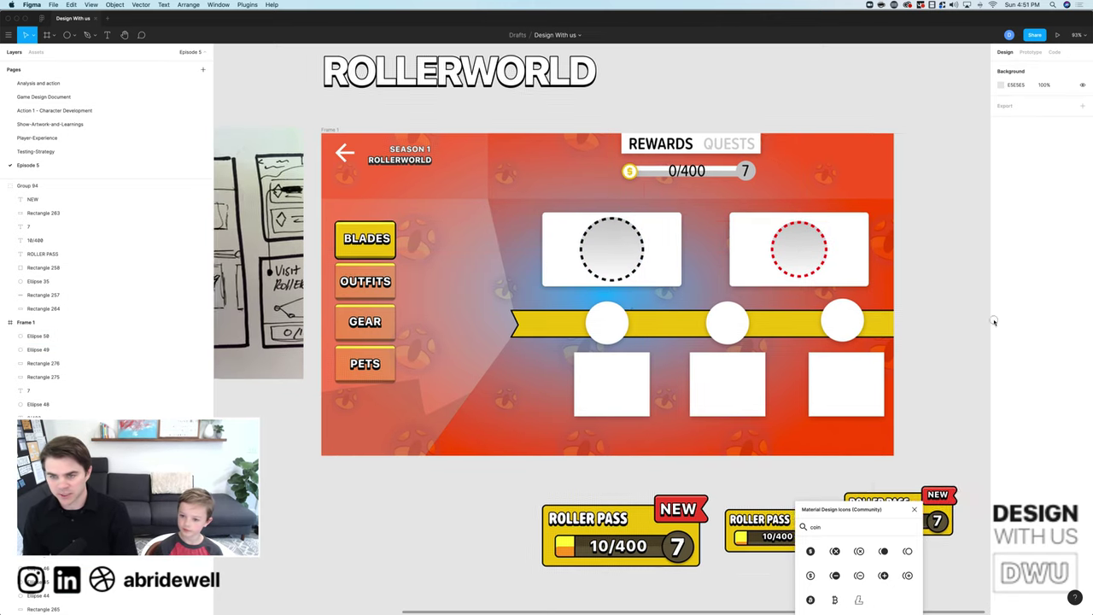
# Duplicate the black dashed circle and enlarge one copy to 190 × 190 from its centre to make an outer ring.
pyautogui.click(653, 249)
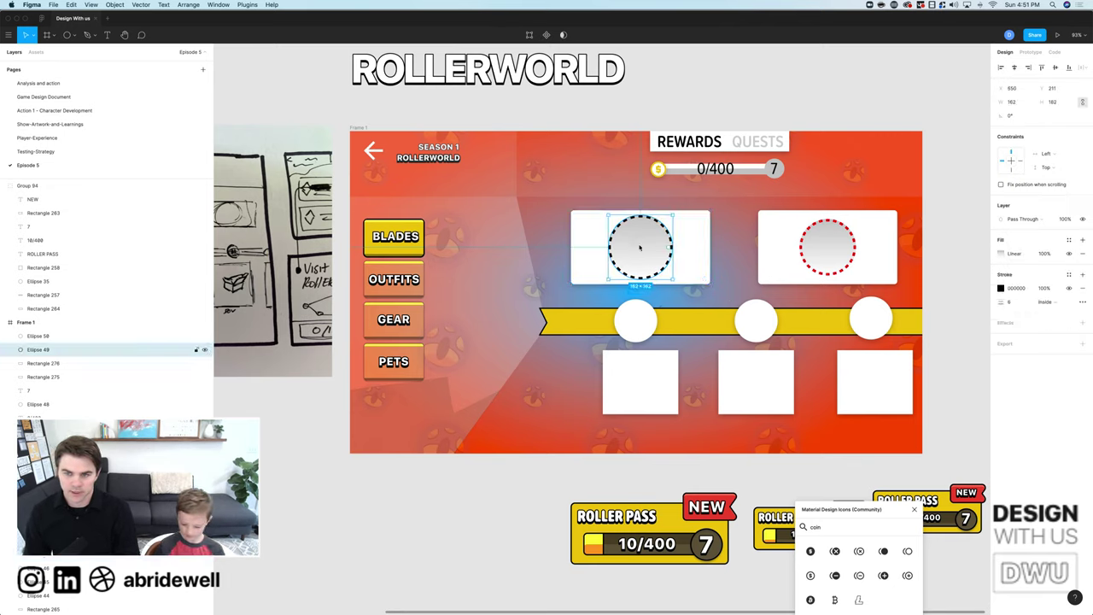
pyautogui.moveTo(673, 215)
pyautogui.mouseDown()
pyautogui.moveTo(664, 224)
pyautogui.moveTo(680, 215)
pyautogui.mouseUp()
pyautogui.press('super+d')
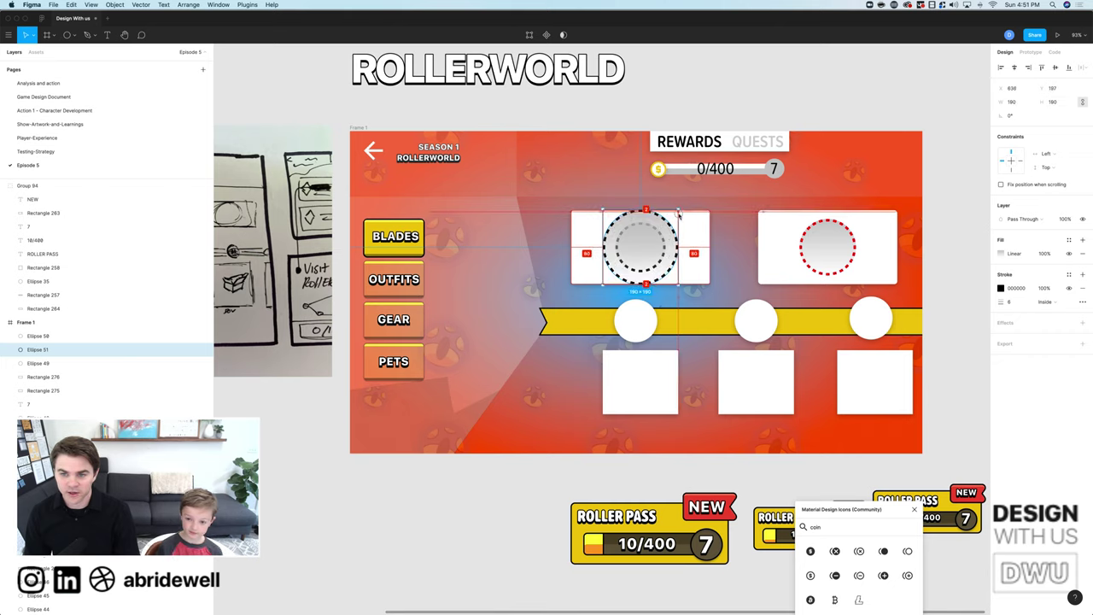
# Duplicate the red dashed circle and shrink the copy around its centre into a smaller inner ring.
pyautogui.click(848, 228)
pyautogui.press('super+d')
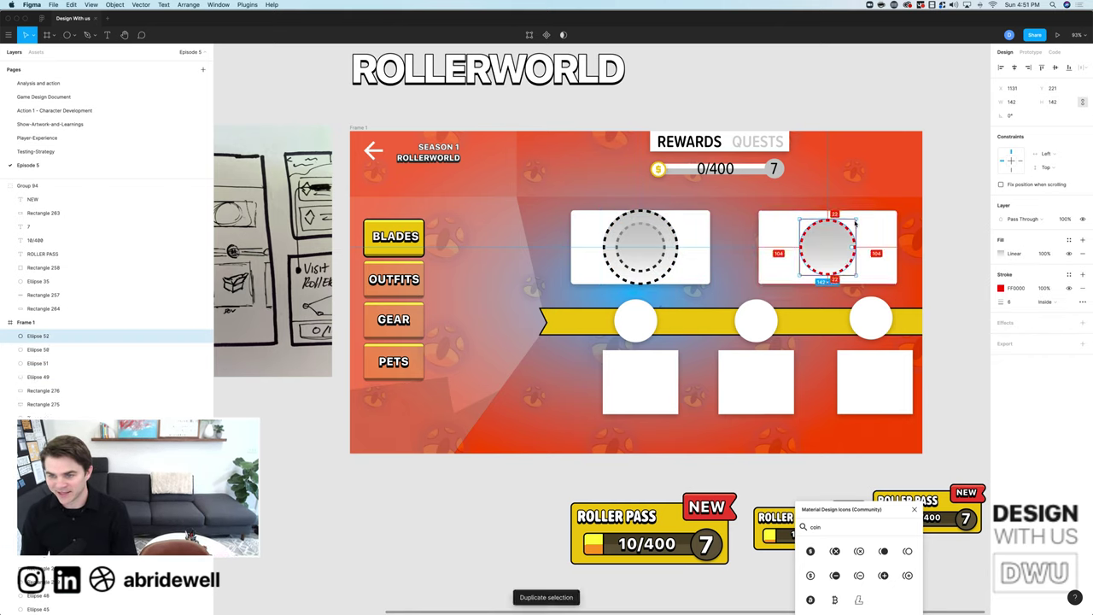
pyautogui.moveTo(855, 223); pyautogui.dragTo(845, 232)
pyautogui.click(960, 268)
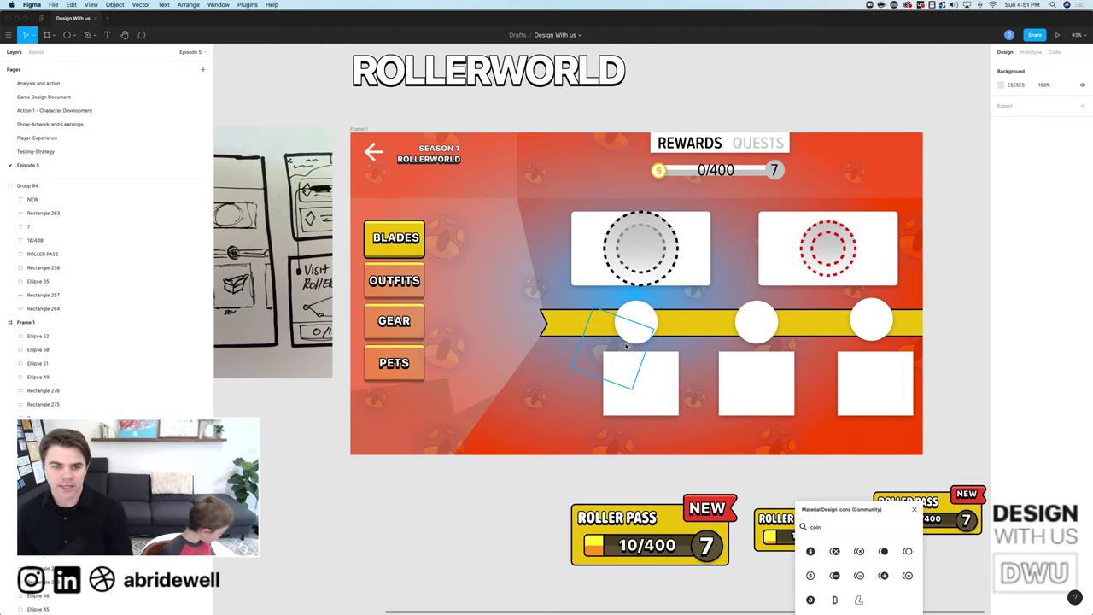
# Examine the wireframe sketch's level-range notes and reward layout, and compare them with the designed rewards screen.
pyautogui.hscroll(-5, 316, 256)
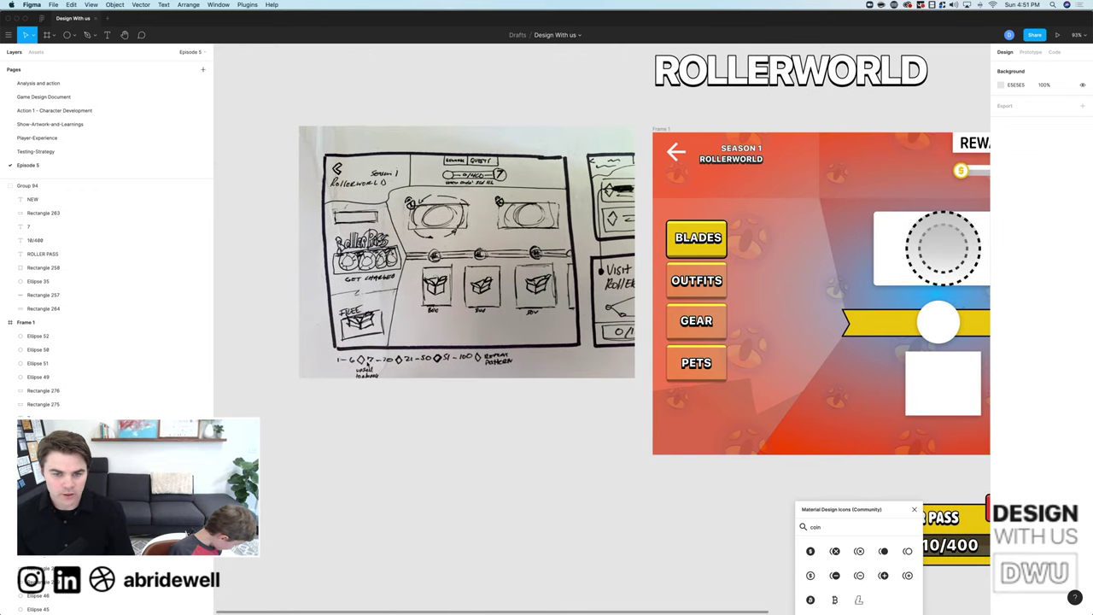
pyautogui.scroll(5, 539, 402)
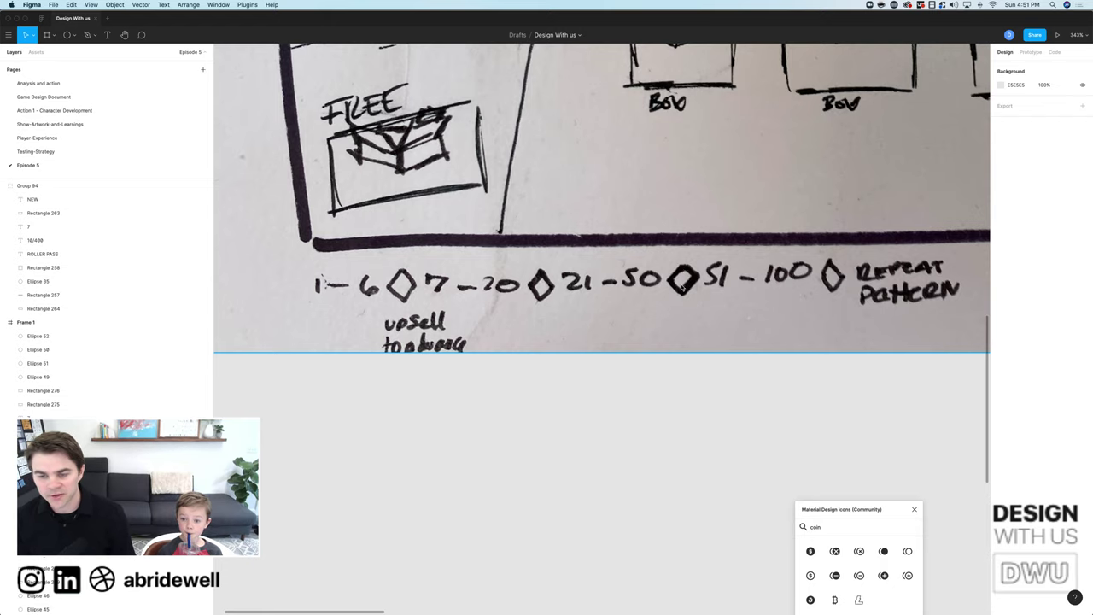
pyautogui.hscroll(5, 696, 273)
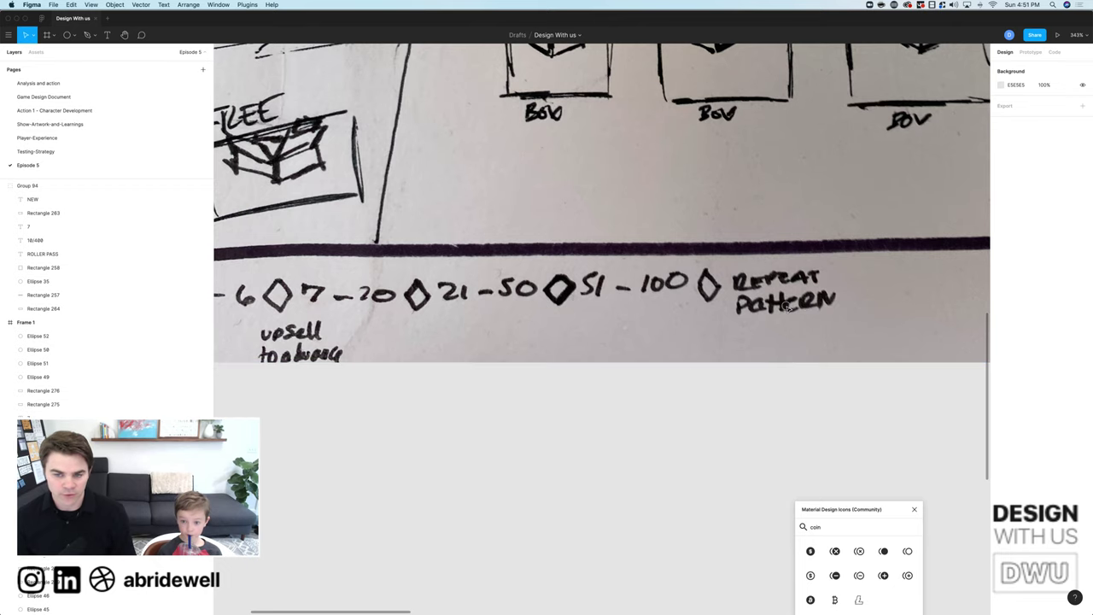
pyautogui.hscroll(3, 711, 270)
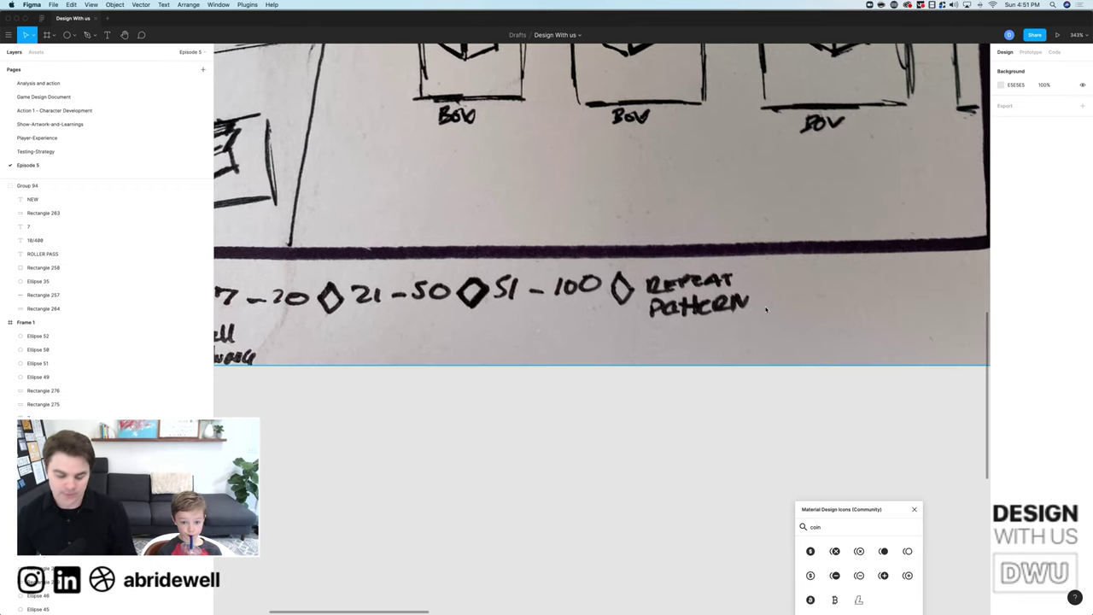
pyautogui.scroll(-5, 766, 309)
pyautogui.scroll(3, 690, 369)
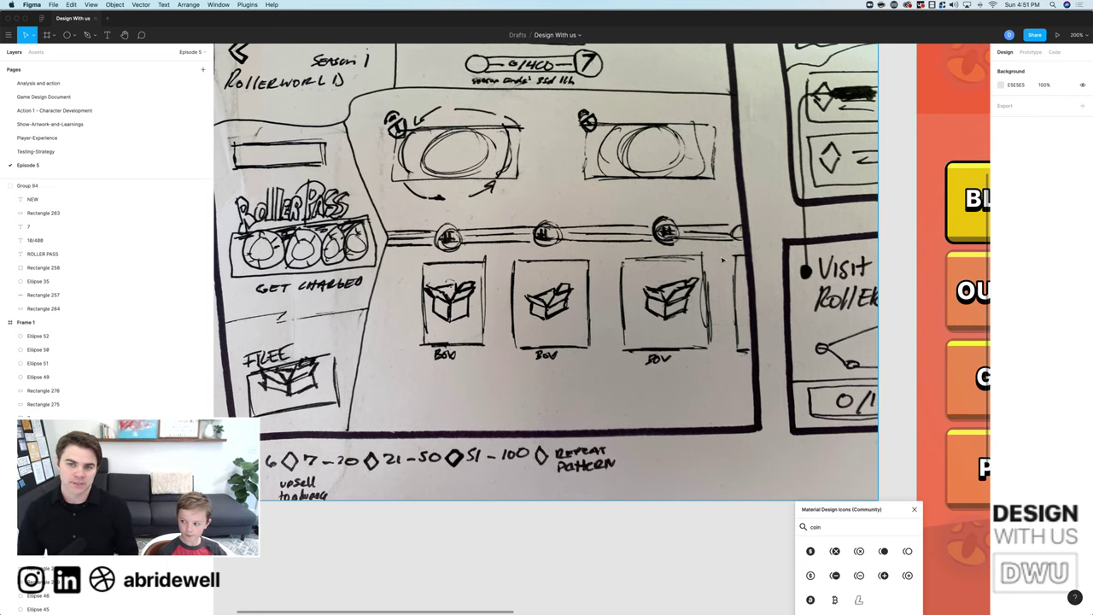
pyautogui.scroll(5, 722, 260)
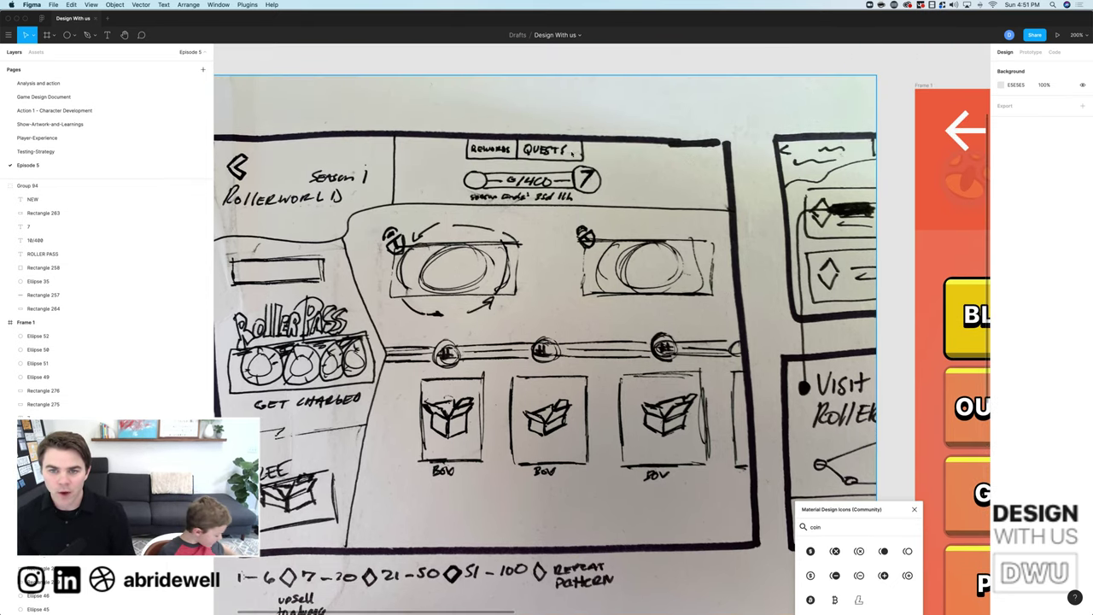
pyautogui.hscroll(15, 632, 197)
pyautogui.hscroll(-2, 632, 197)
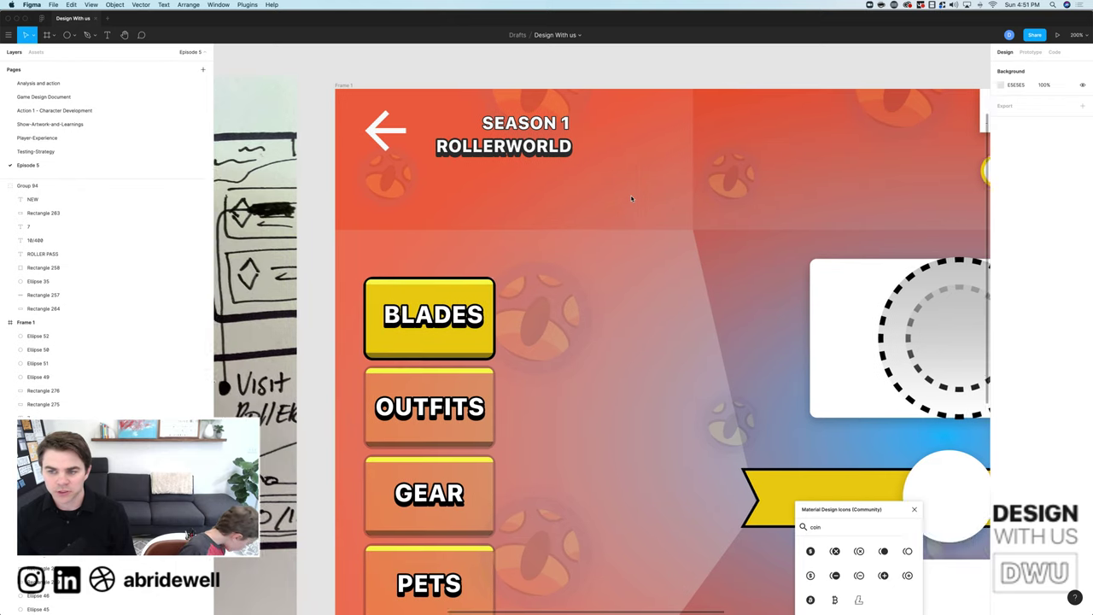
pyautogui.hscroll(10, 631, 199)
pyautogui.hscroll(5, 632, 198)
pyautogui.hscroll(-9, 512, 222)
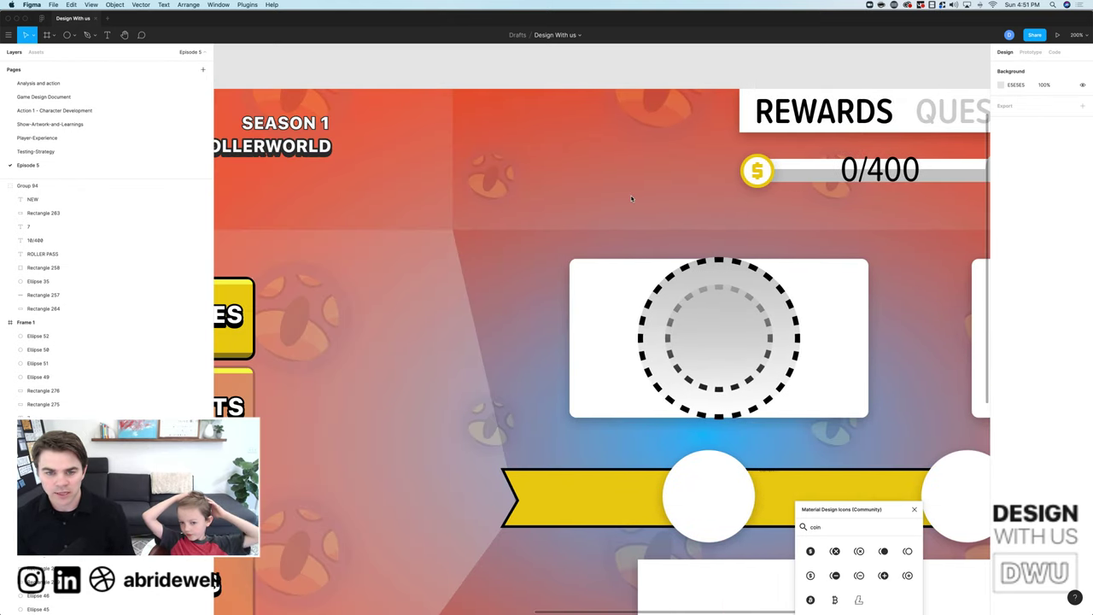
pyautogui.hscroll(-4, 695, 248)
pyautogui.press('-')
pyautogui.press('-')
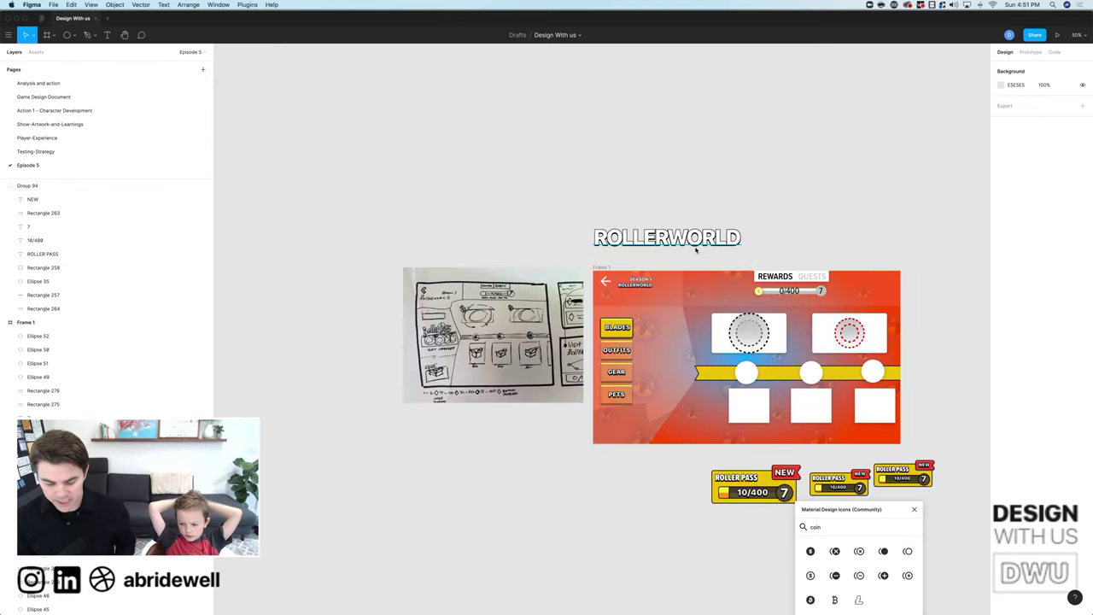